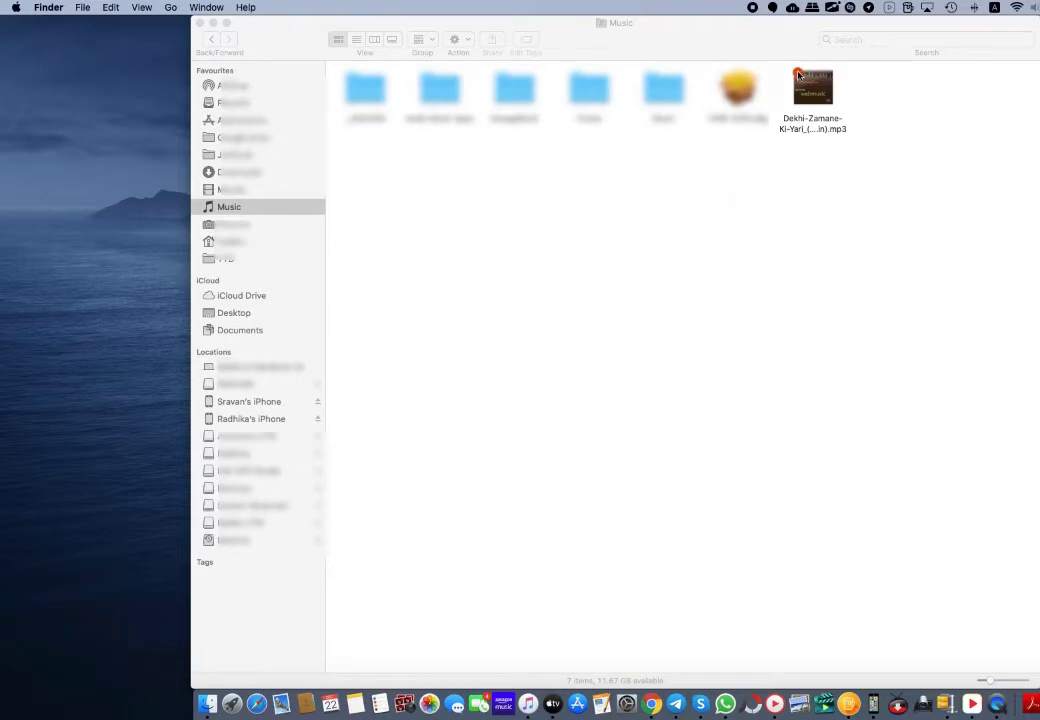
{"action": "left_click_drag", "start_coordinate": [756, 47], "coordinate": [914, 154]}
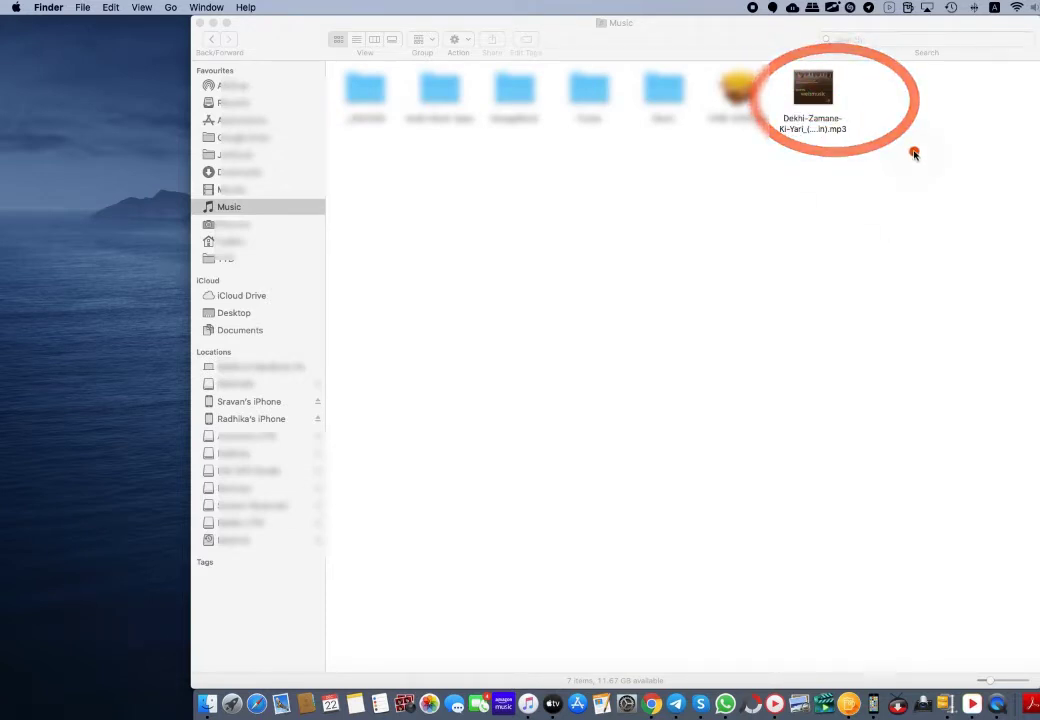
{"action": "mouse_move", "coordinate": [200, 192]}
{"action": "left_mouse_down"}
{"action": "mouse_move", "coordinate": [198, 228]}
{"action": "mouse_move", "coordinate": [200, 200]}
{"action": "left_mouse_up"}
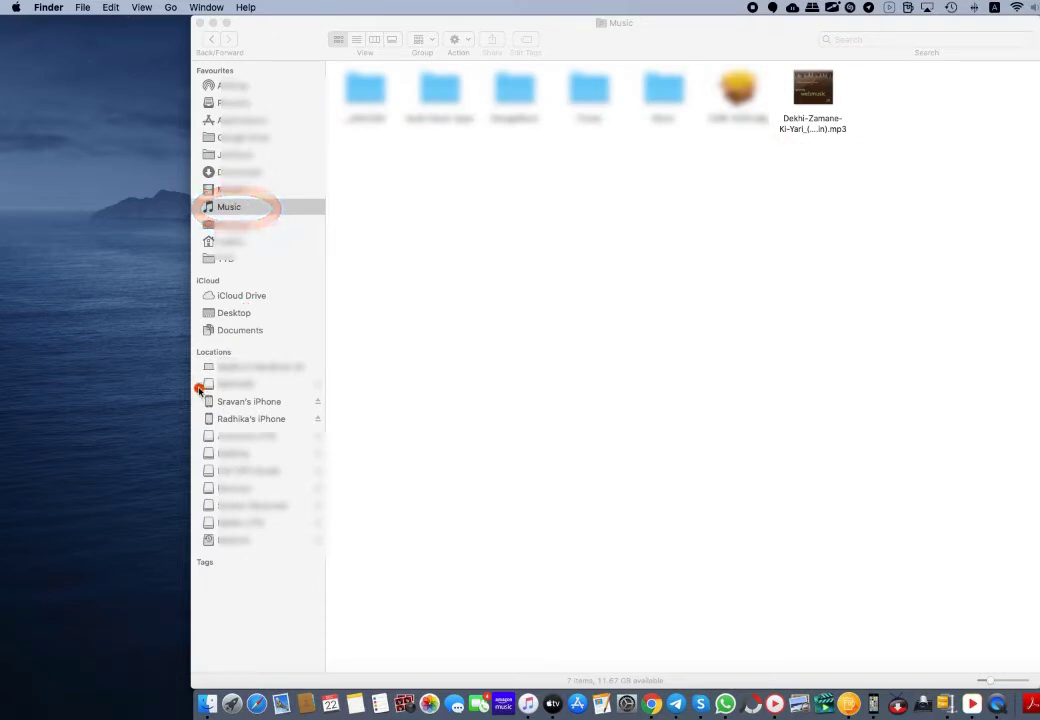
{"action": "mouse_move", "coordinate": [204, 396]}
{"action": "left_mouse_down"}
{"action": "mouse_move", "coordinate": [313, 413]}
{"action": "mouse_move", "coordinate": [306, 422]}
{"action": "left_mouse_up"}
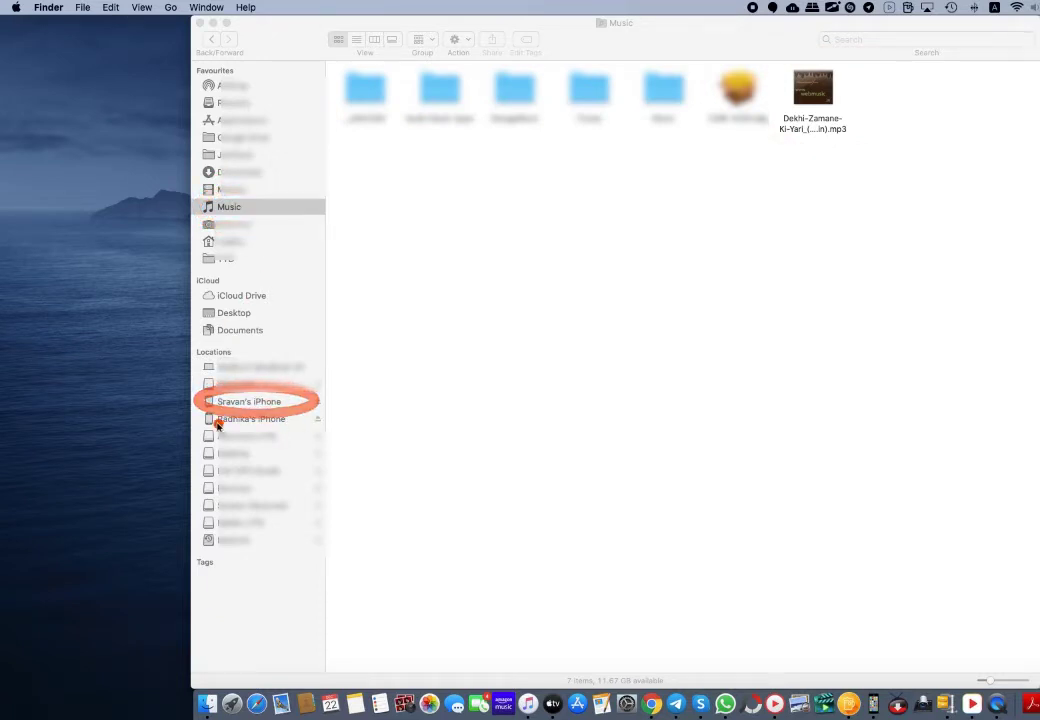
{"action": "mouse_move", "coordinate": [205, 410]}
{"action": "left_mouse_down"}
{"action": "mouse_move", "coordinate": [197, 416]}
{"action": "mouse_move", "coordinate": [310, 433]}
{"action": "left_mouse_up"}
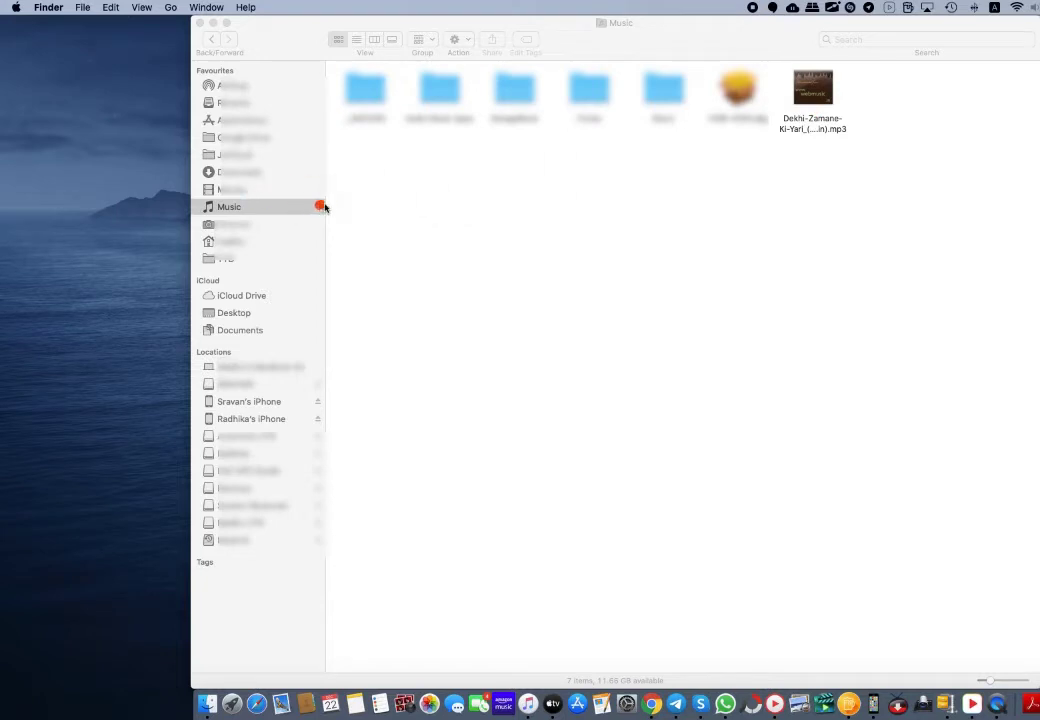
{"action": "left_click_drag", "start_coordinate": [297, 207], "coordinate": [601, 30]}
- Show the file info for the Dekhi-Zamane-Ki-Yari MP3 and reposition and widen its info window
{"action": "right_click", "coordinate": [820, 95]}
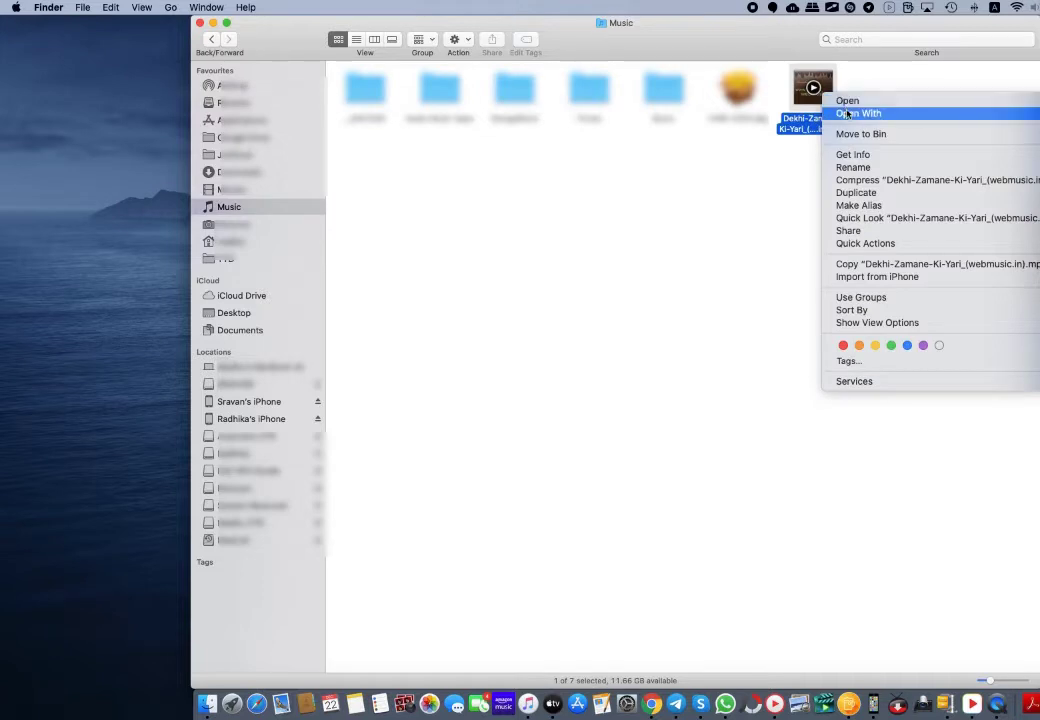
{"action": "left_click", "coordinate": [850, 154]}
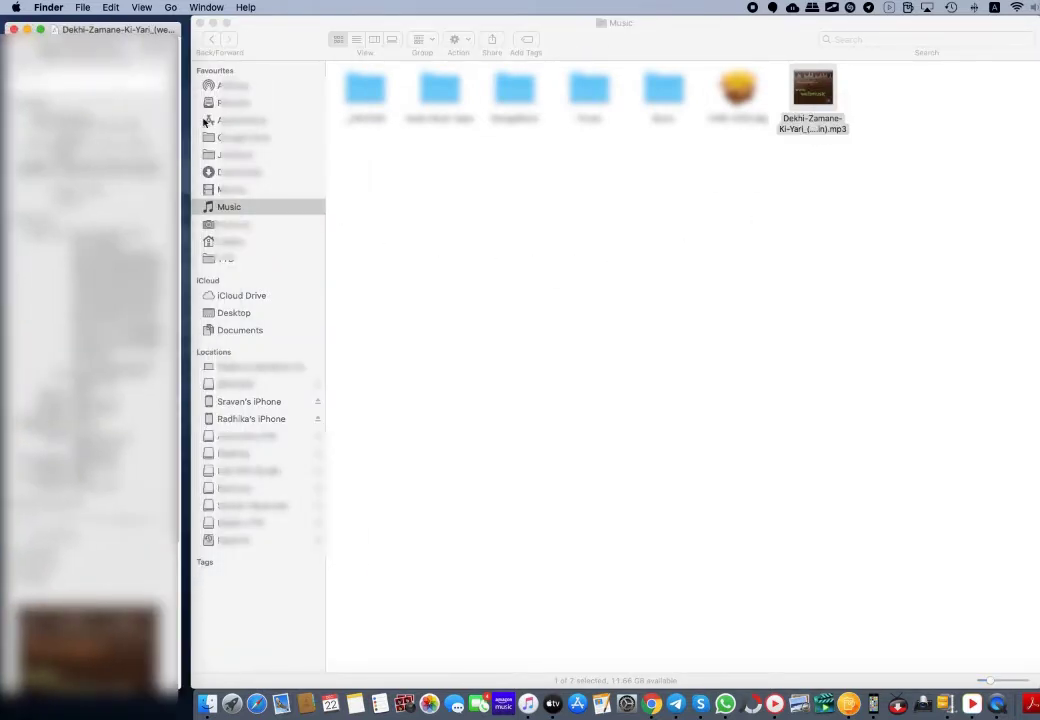
{"action": "left_click_drag", "start_coordinate": [119, 29], "coordinate": [745, 29]}
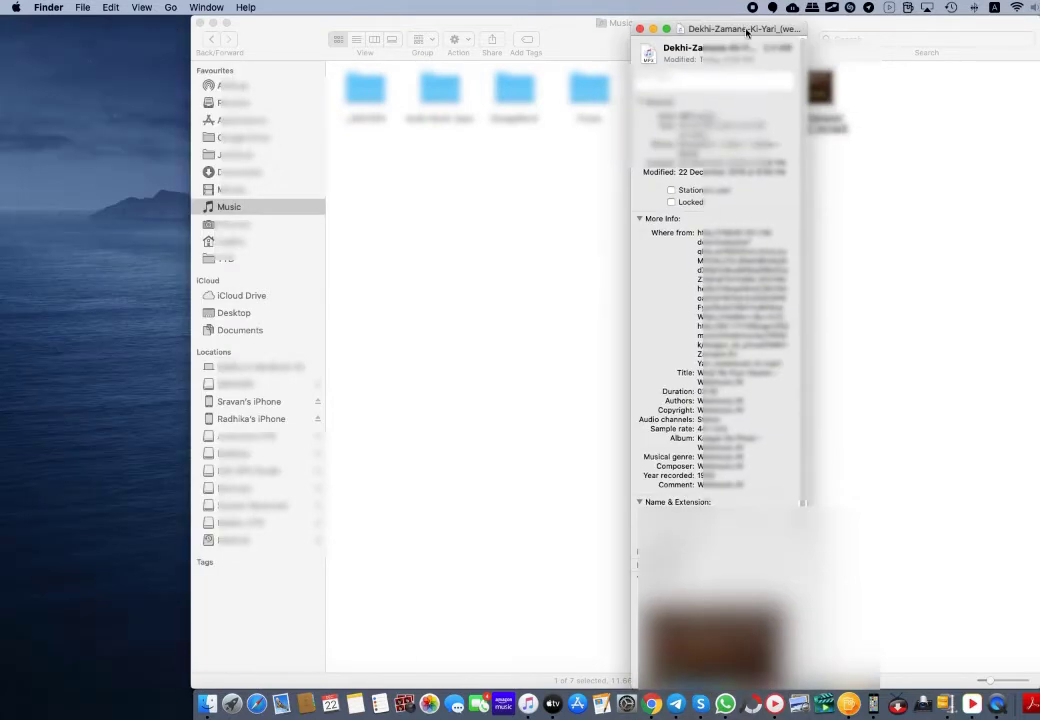
{"action": "left_click_drag", "start_coordinate": [810, 241], "coordinate": [940, 226]}
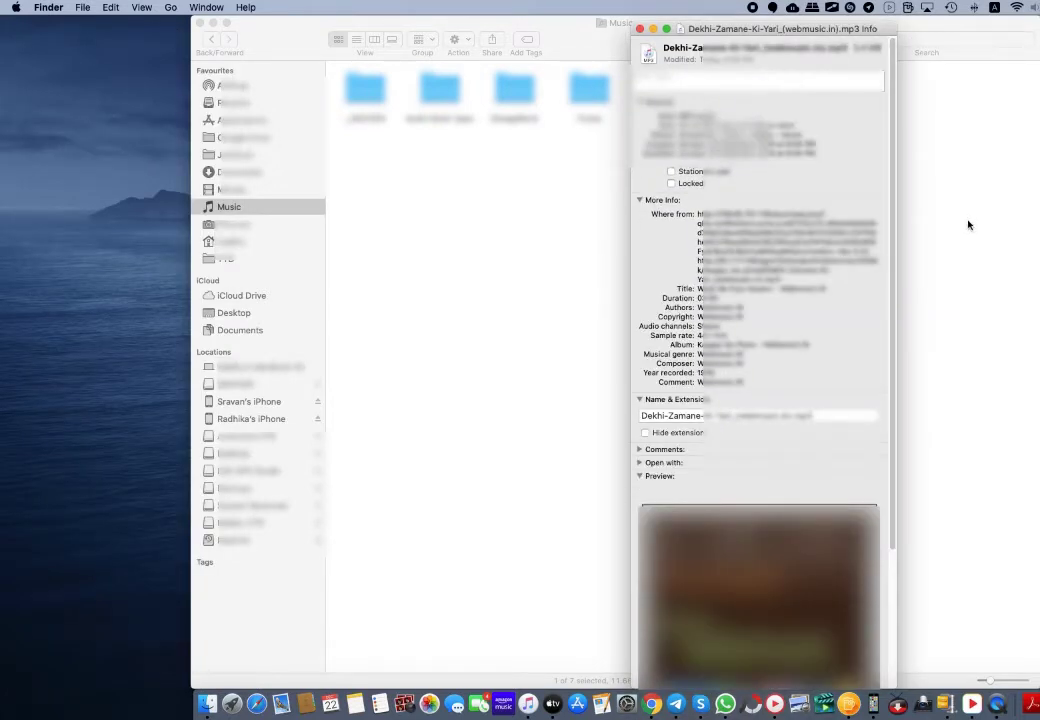
{"action": "left_click", "coordinate": [968, 225]}
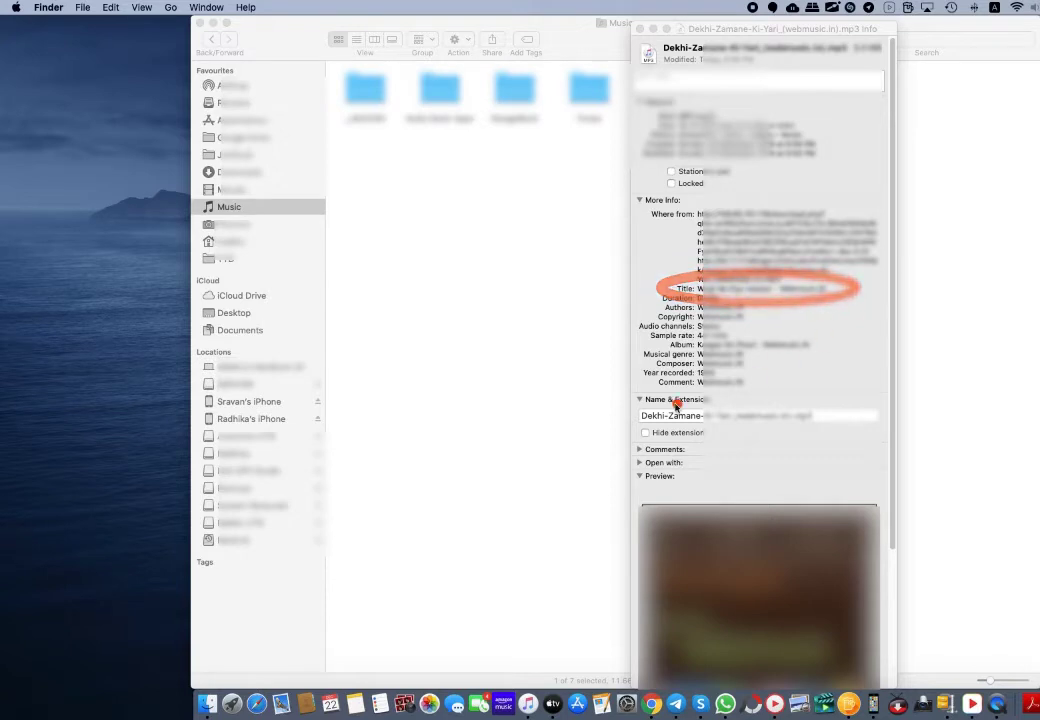
- Examine the MP3's title, album and file name in its info window, then close the window
{"action": "left_click", "coordinate": [851, 369]}
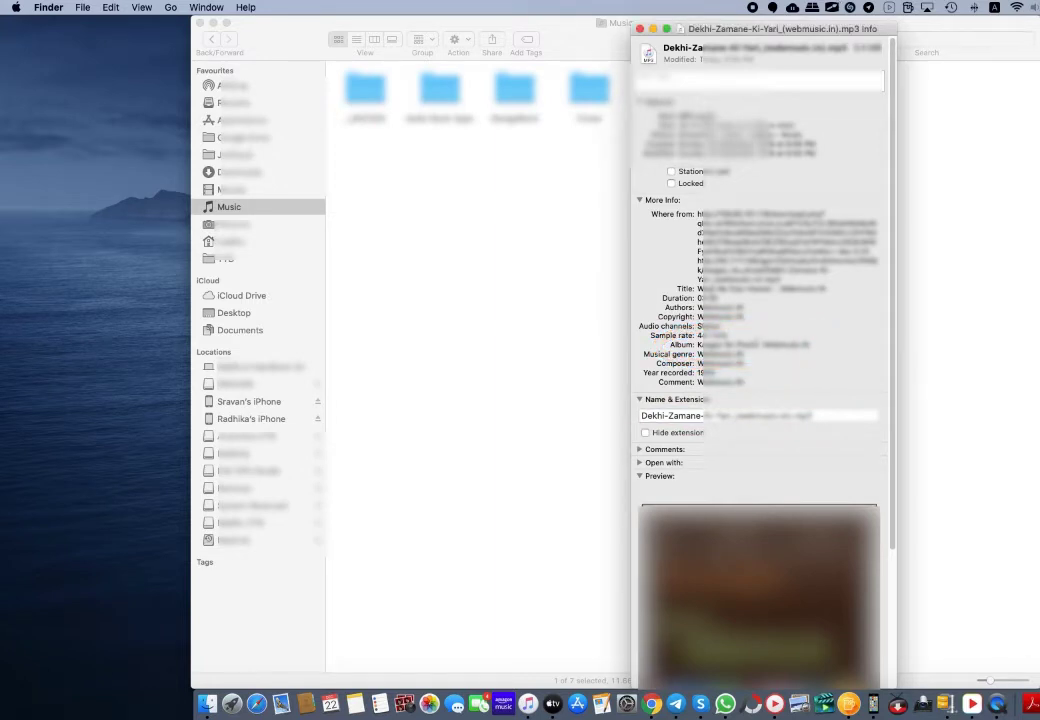
{"action": "left_click_drag", "start_coordinate": [698, 288], "coordinate": [803, 297]}
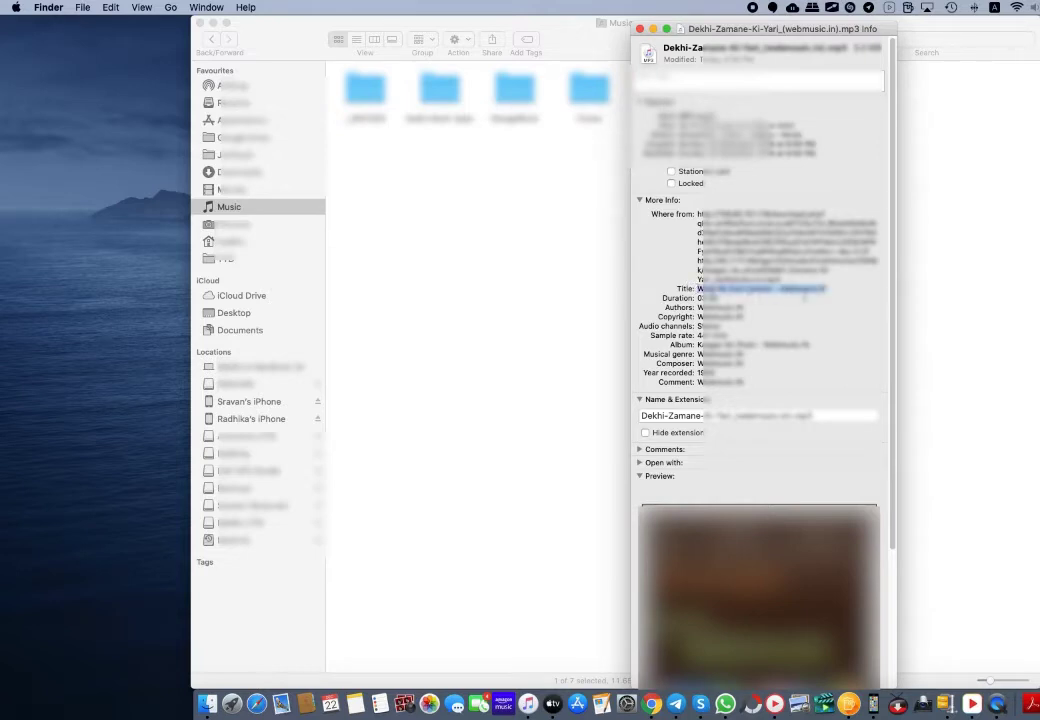
{"action": "triple_click", "coordinate": [697, 344]}
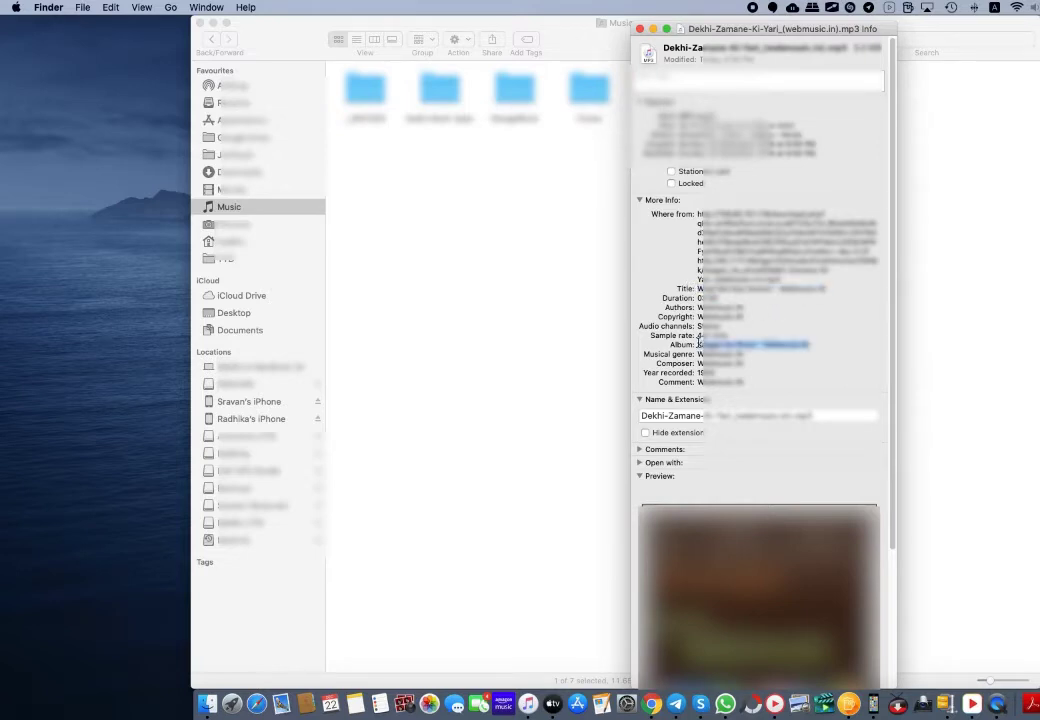
{"action": "triple_click", "coordinate": [642, 415]}
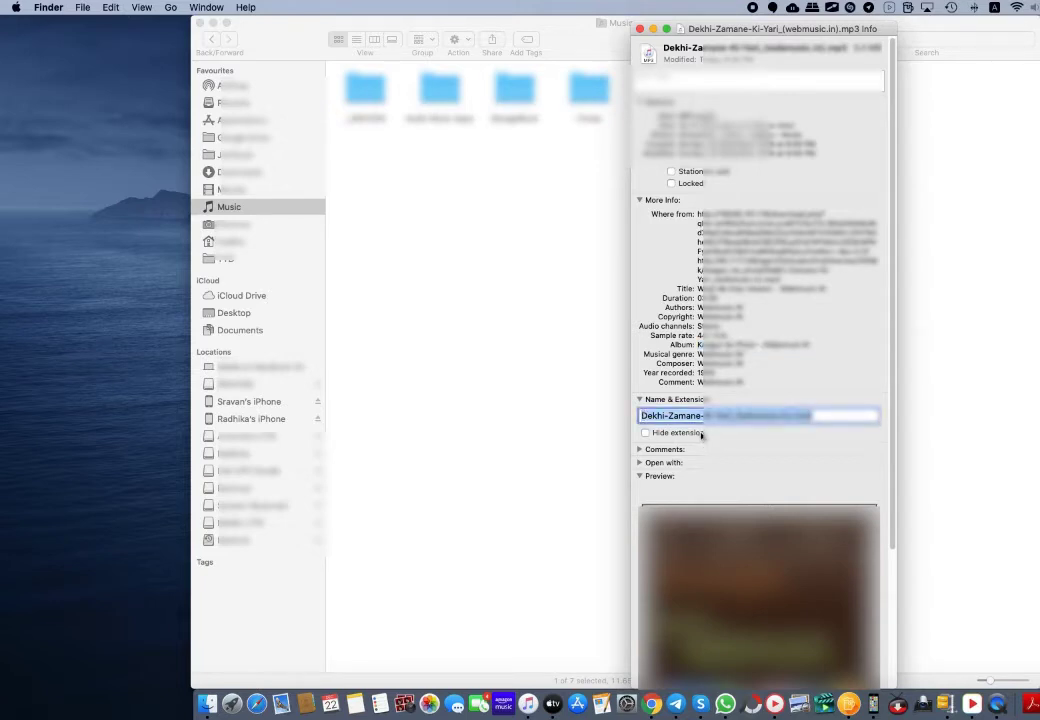
{"action": "left_click", "coordinate": [640, 30]}
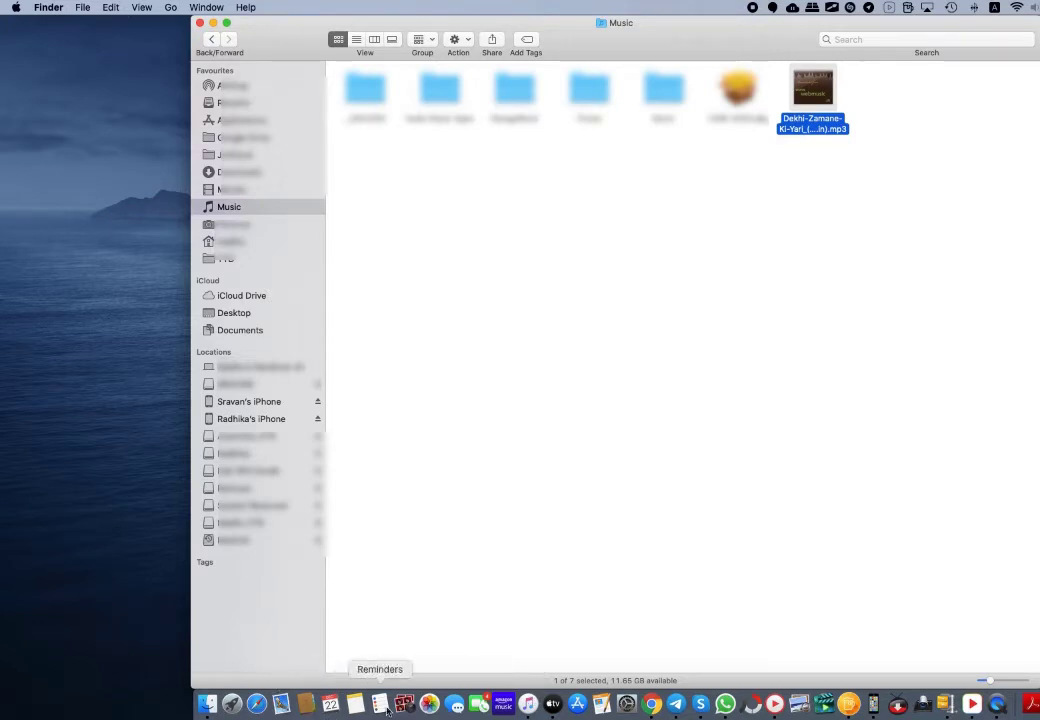
- Switch to the Music app, import the Dekhi-Zamane-Ki-Yari MP3 from the Music folder and select the imported song
{"action": "left_click", "coordinate": [528, 705]}
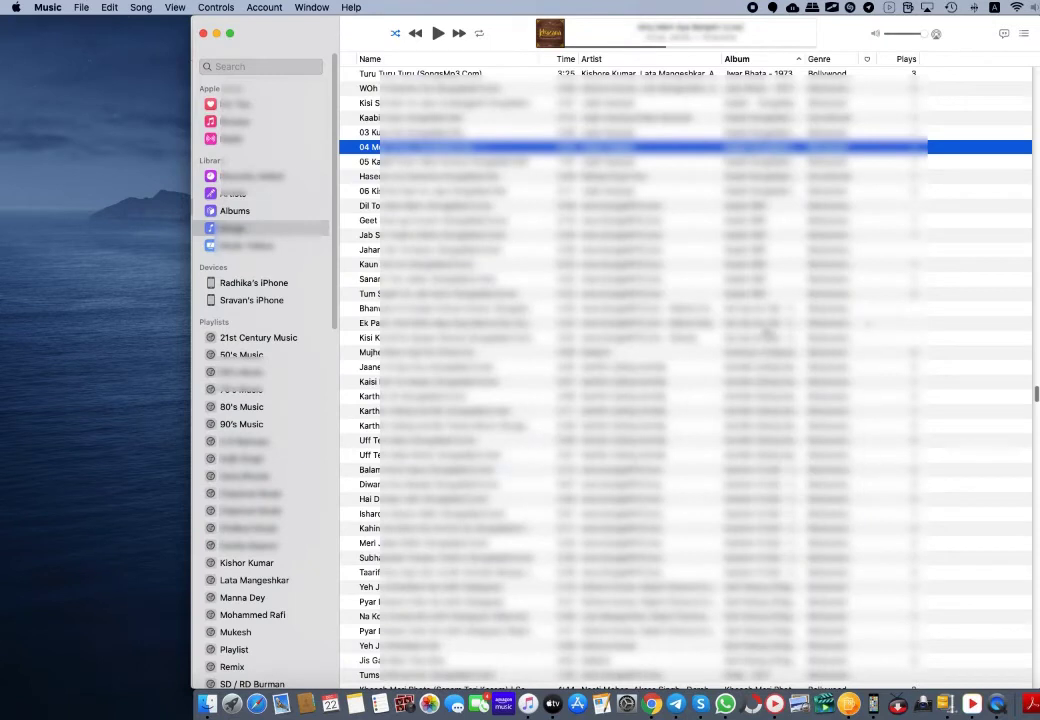
{"action": "scroll", "coordinate": [779, 243], "scroll_direction": "up", "scroll_amount": 2}
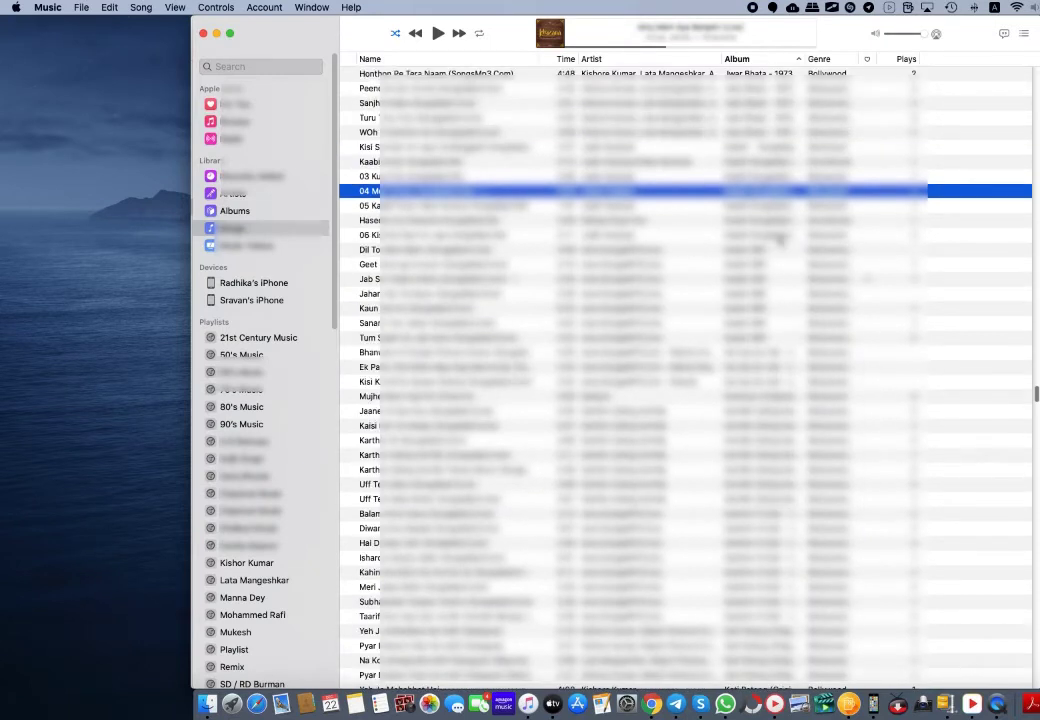
{"action": "scroll", "coordinate": [779, 243], "scroll_direction": "down", "scroll_amount": 3}
{"action": "scroll", "coordinate": [779, 243], "scroll_direction": "up", "scroll_amount": 4}
{"action": "scroll", "coordinate": [780, 483], "scroll_direction": "down", "scroll_amount": 3}
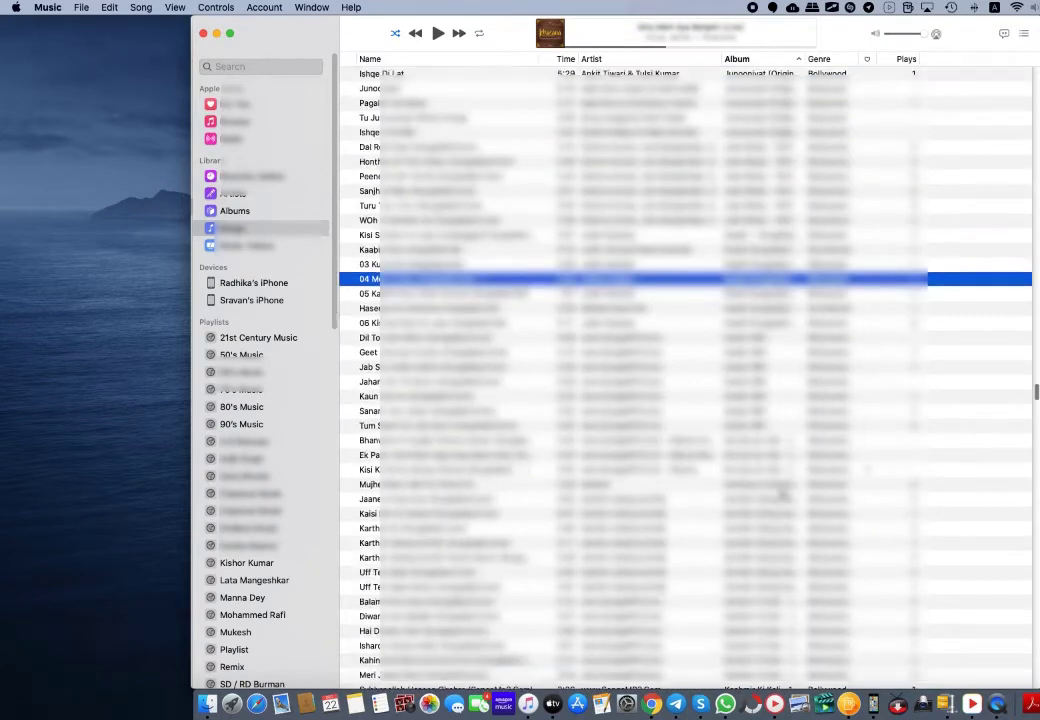
{"action": "left_click", "coordinate": [745, 310]}
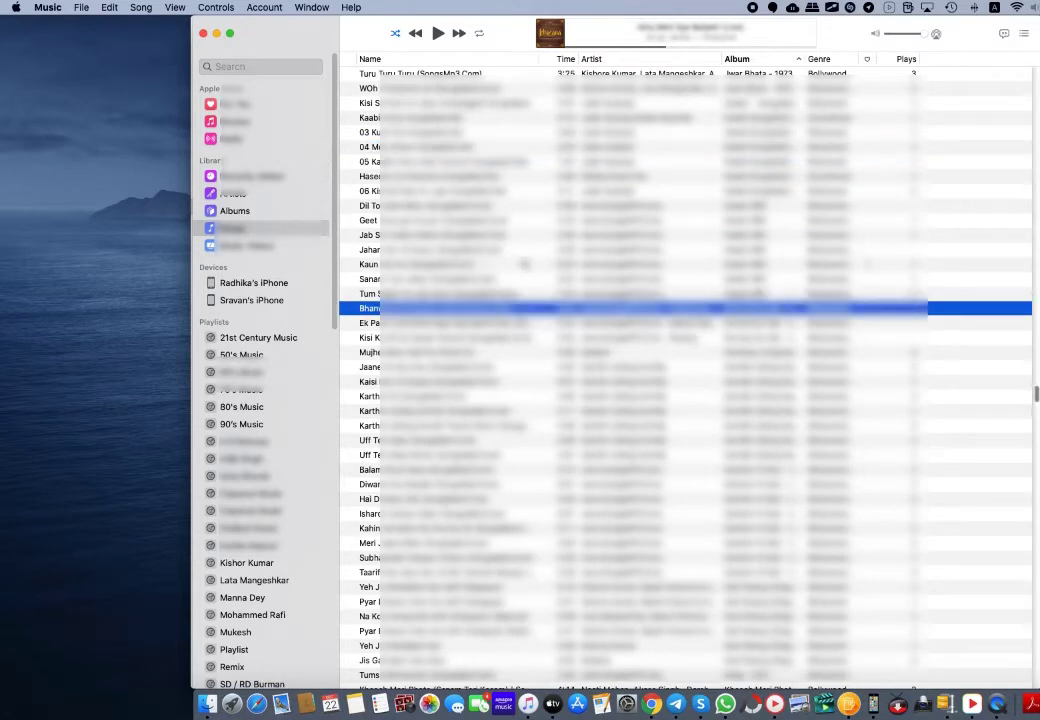
{"action": "left_click", "coordinate": [81, 8]}
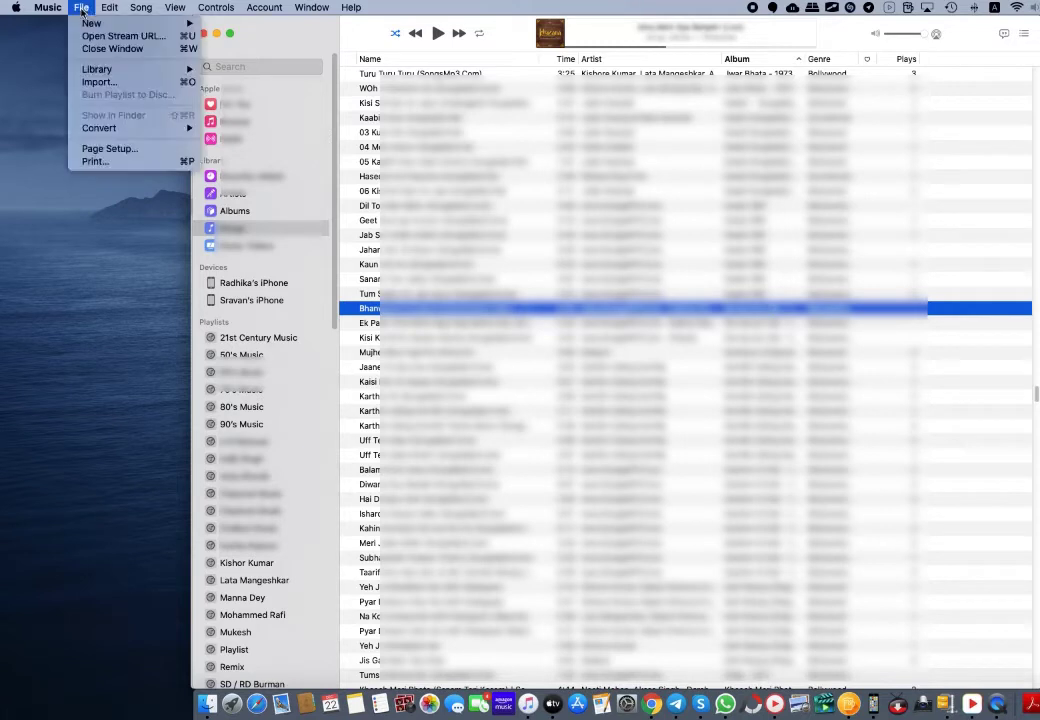
{"action": "left_click", "coordinate": [95, 83]}
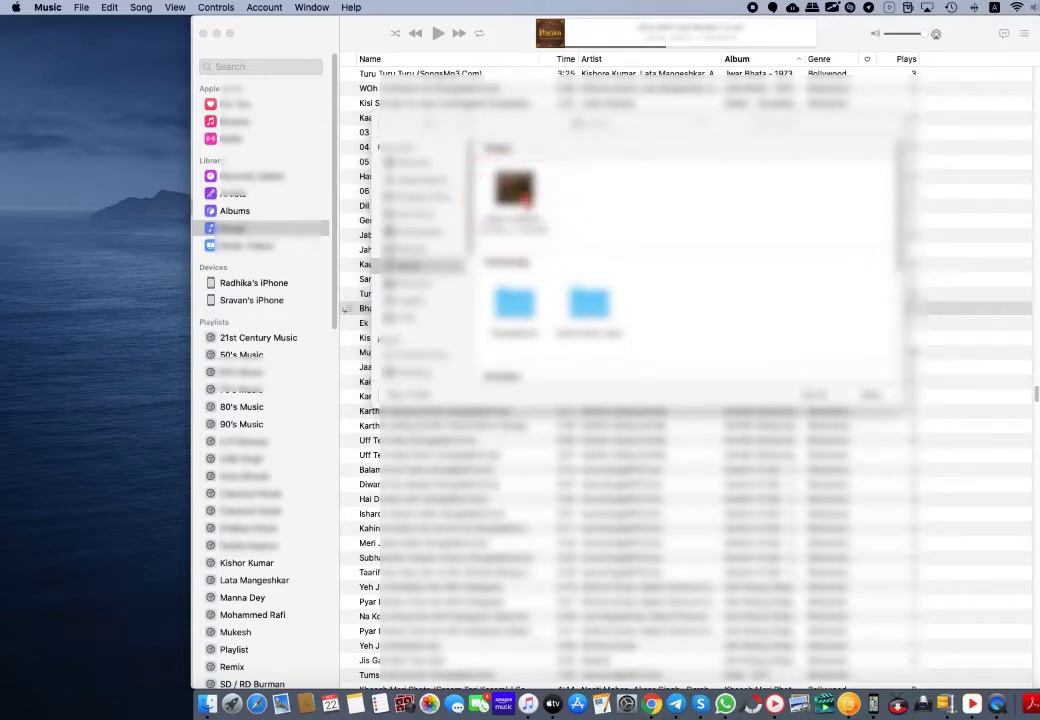
{"action": "left_click", "coordinate": [528, 204]}
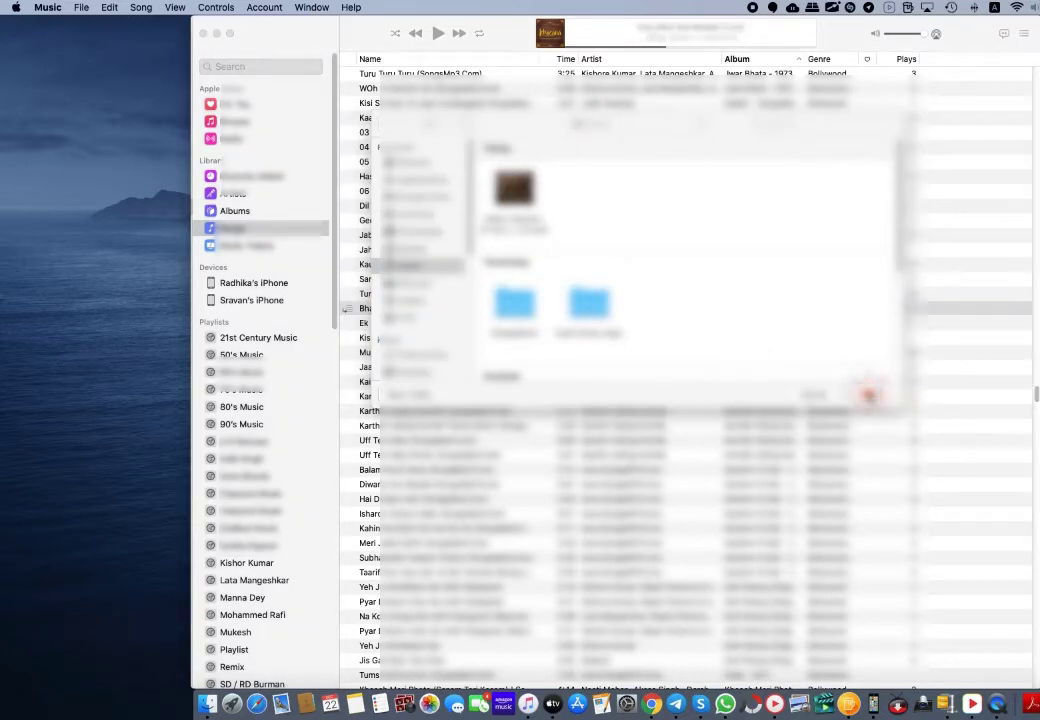
{"action": "left_click", "coordinate": [869, 395]}
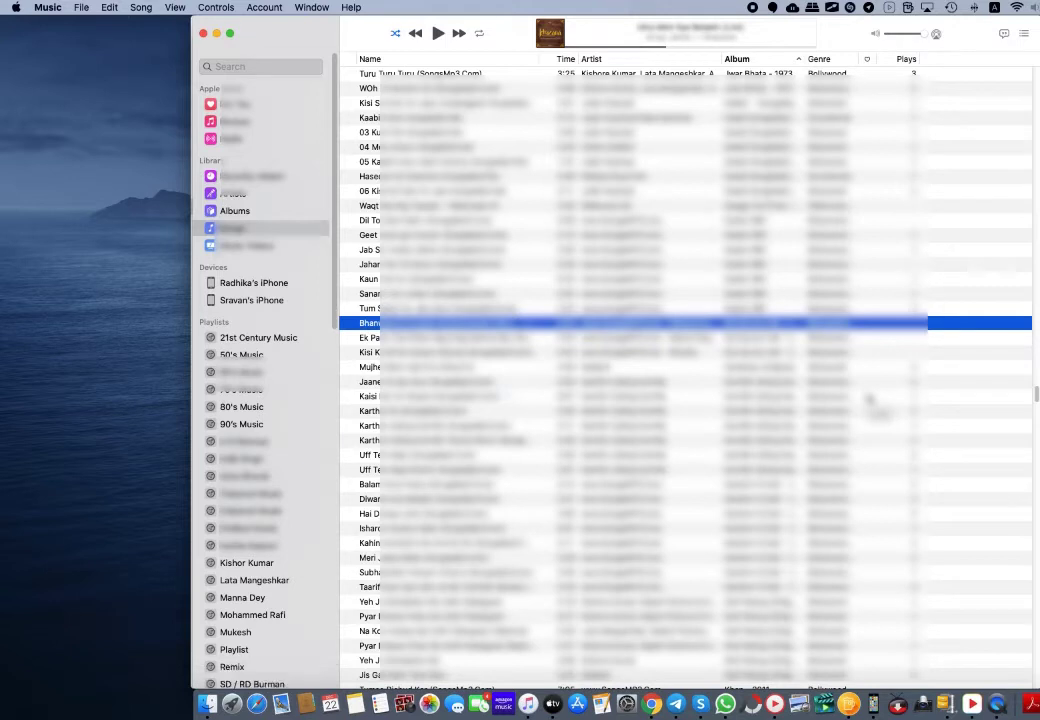
{"action": "left_click", "coordinate": [758, 208]}
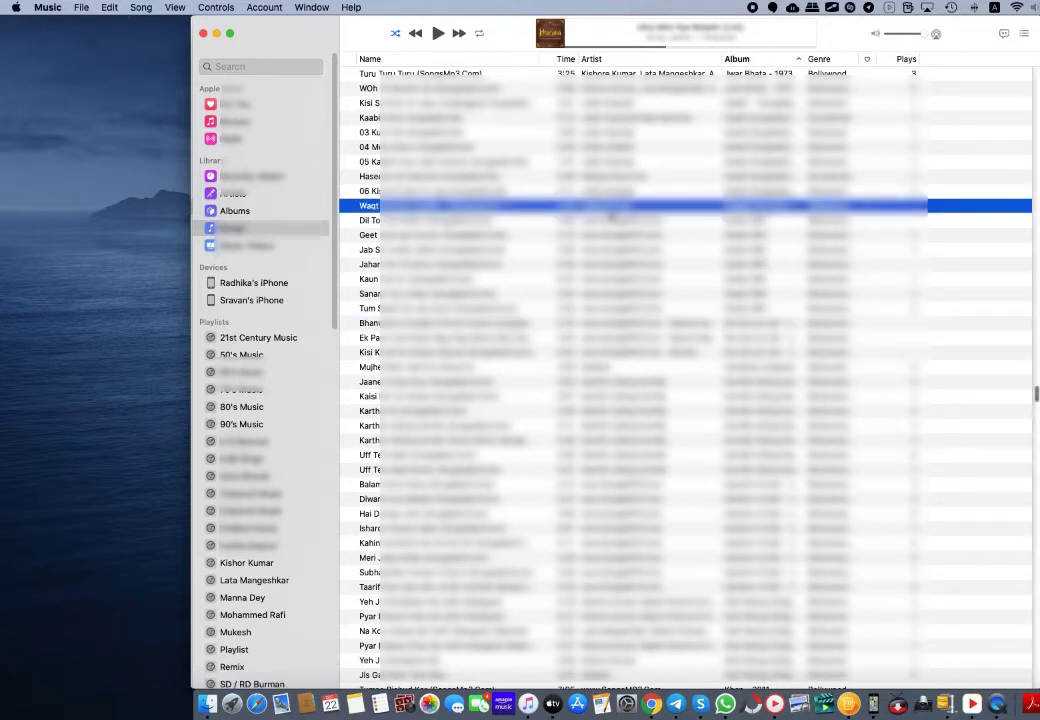
{"action": "key", "text": "ctrl+shift+a"}
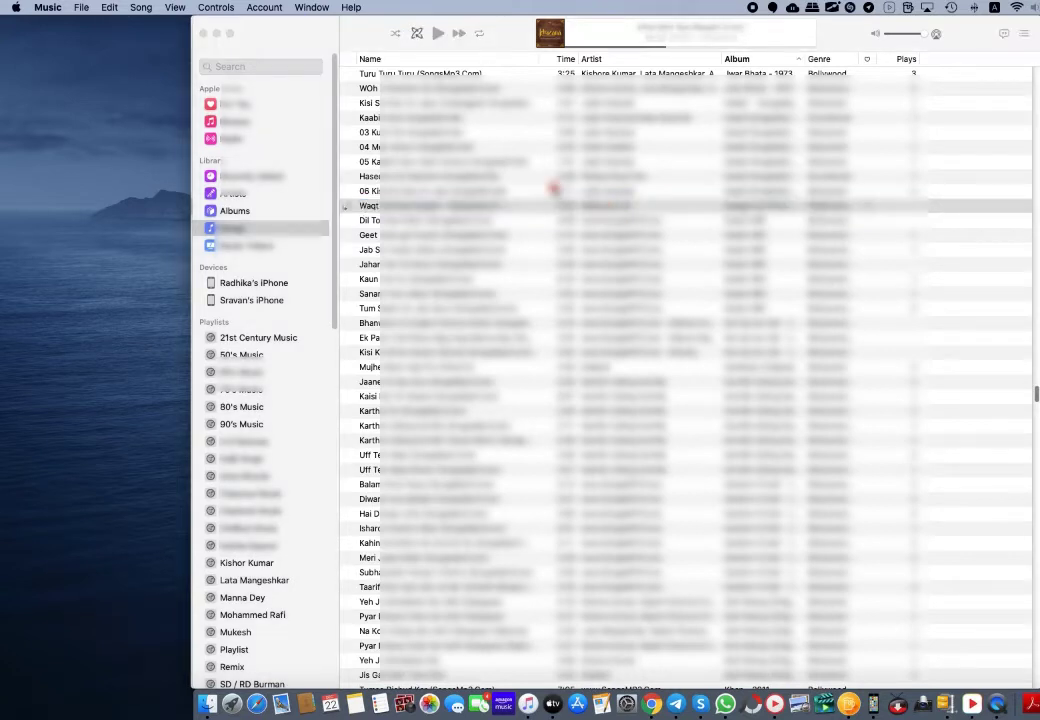
{"action": "left_click_drag", "start_coordinate": [555, 188], "coordinate": [671, 225]}
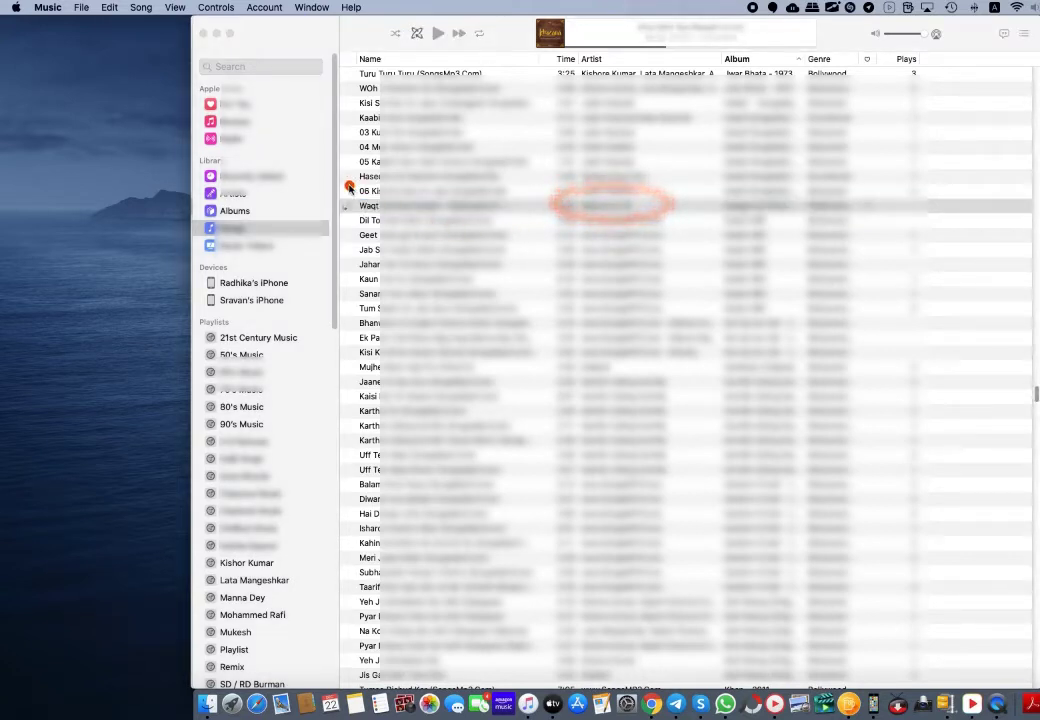
{"action": "left_click_drag", "start_coordinate": [348, 184], "coordinate": [515, 231]}
{"action": "mouse_move", "coordinate": [730, 200]}
{"action": "left_mouse_down"}
{"action": "mouse_move", "coordinate": [720, 197]}
{"action": "mouse_move", "coordinate": [775, 225]}
{"action": "mouse_move", "coordinate": [853, 224]}
{"action": "left_mouse_up"}
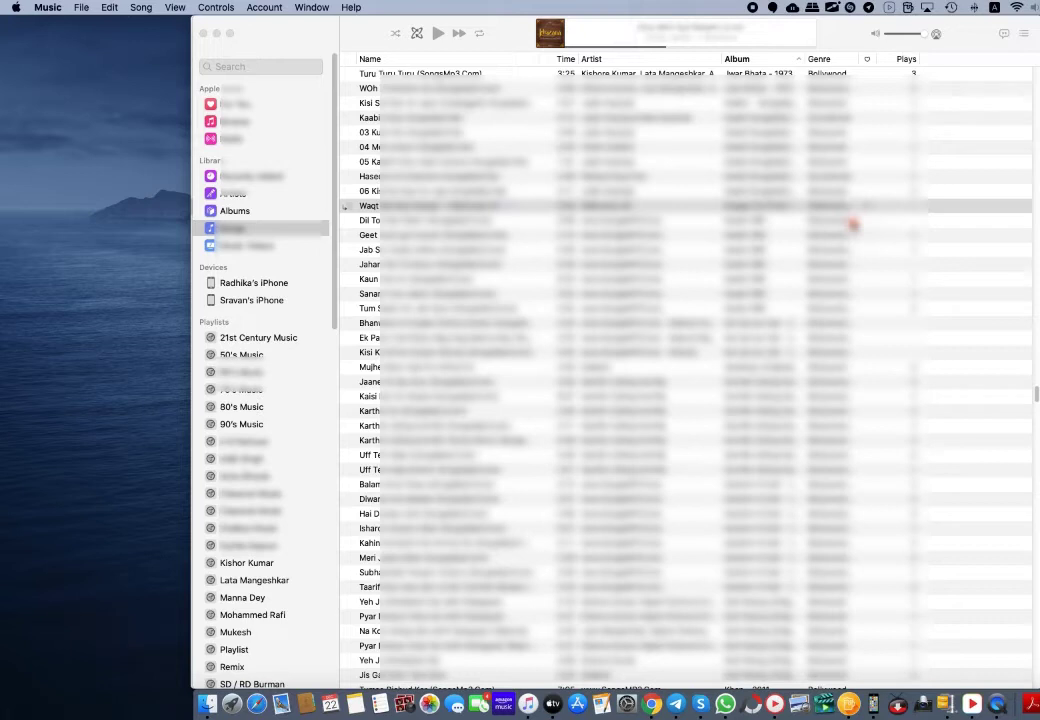
{"action": "key", "text": "Escape"}
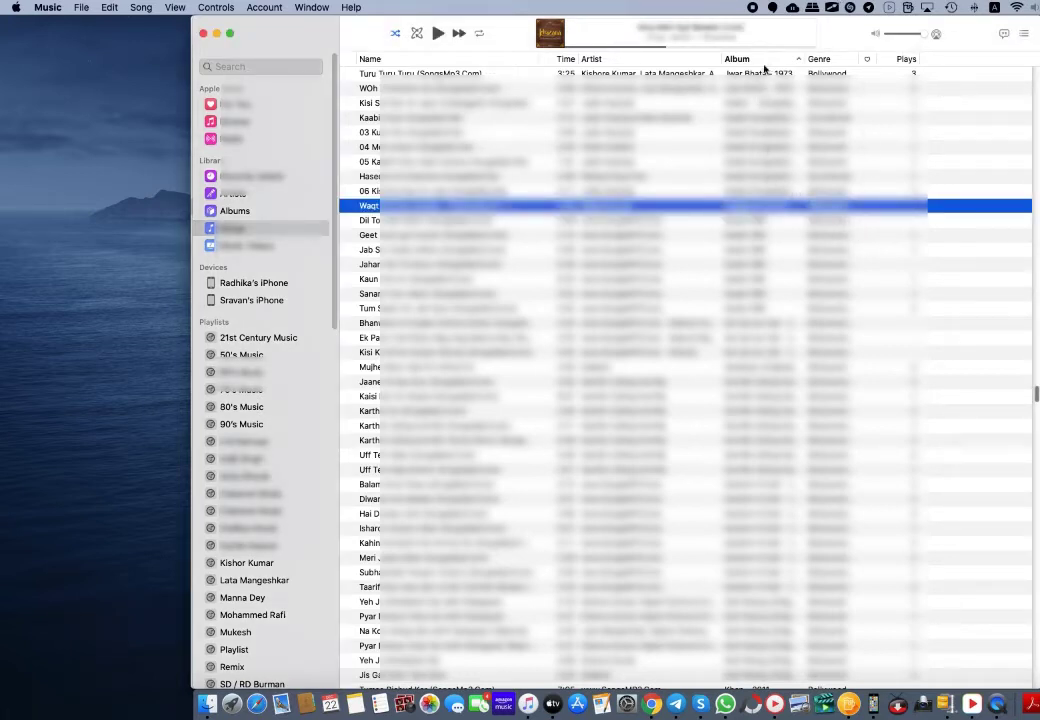
- Add the imported song to a new playlist
{"action": "scroll", "coordinate": [766, 135], "scroll_direction": "up", "scroll_amount": 1}
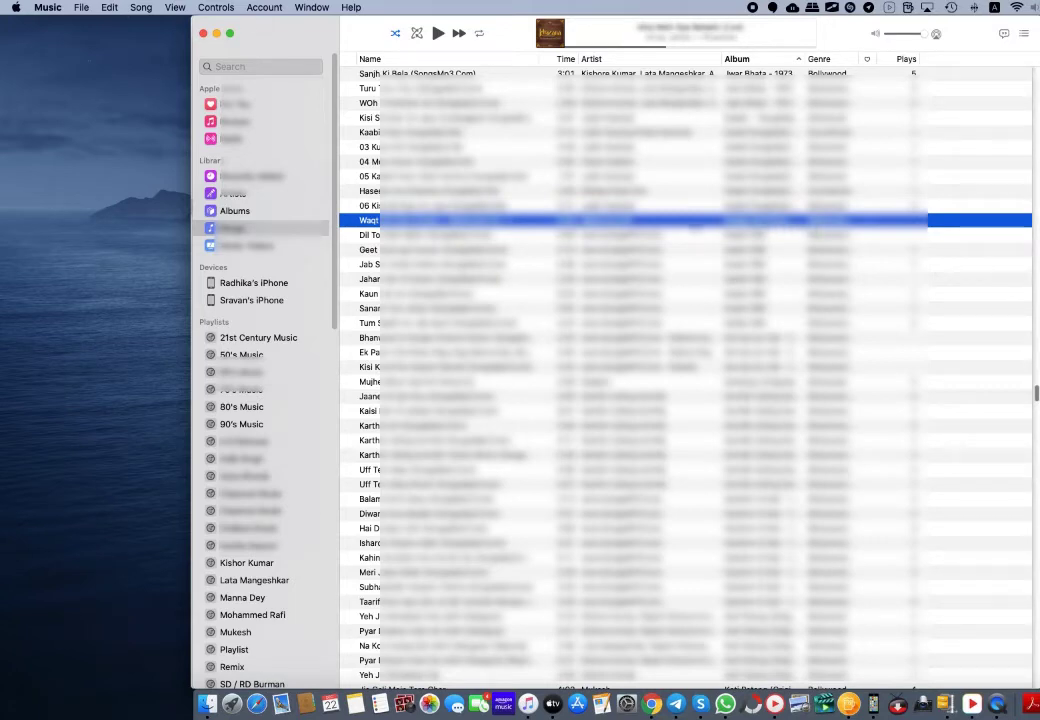
{"action": "right_click", "coordinate": [690, 226]}
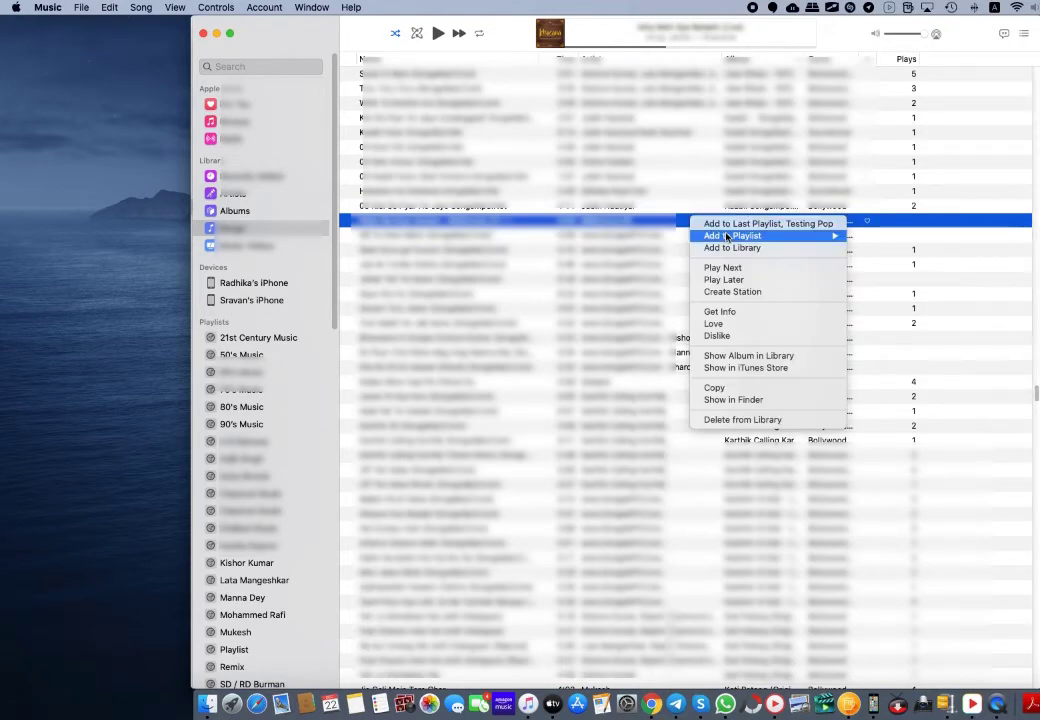
{"action": "mouse_move", "coordinate": [733, 237]}
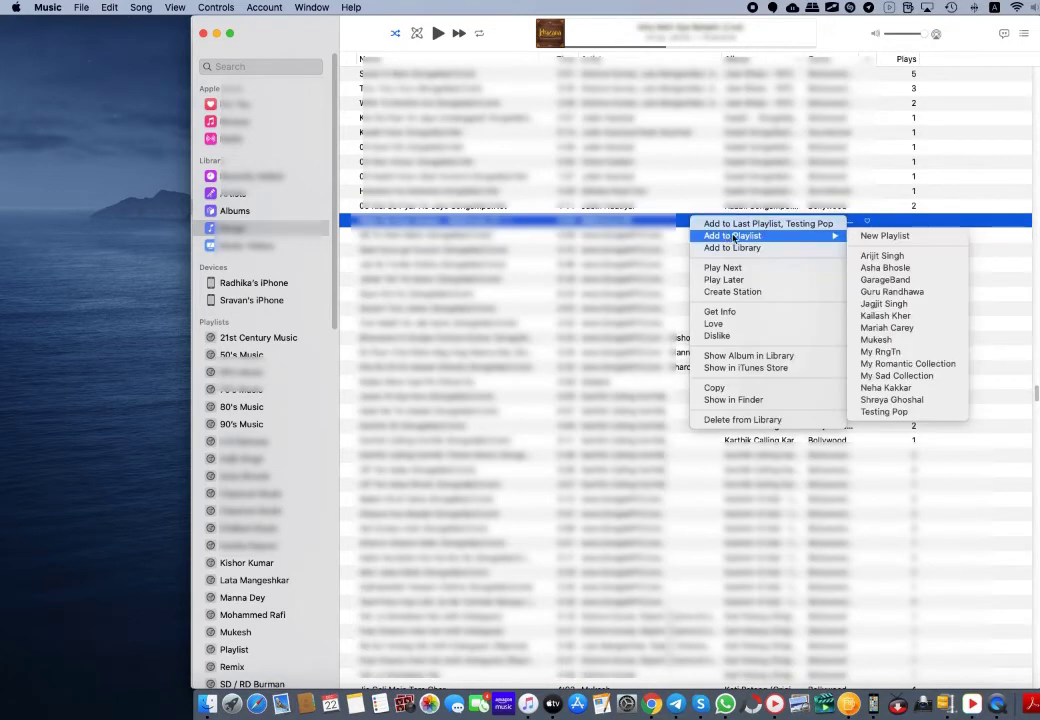
{"action": "left_click", "coordinate": [866, 238]}
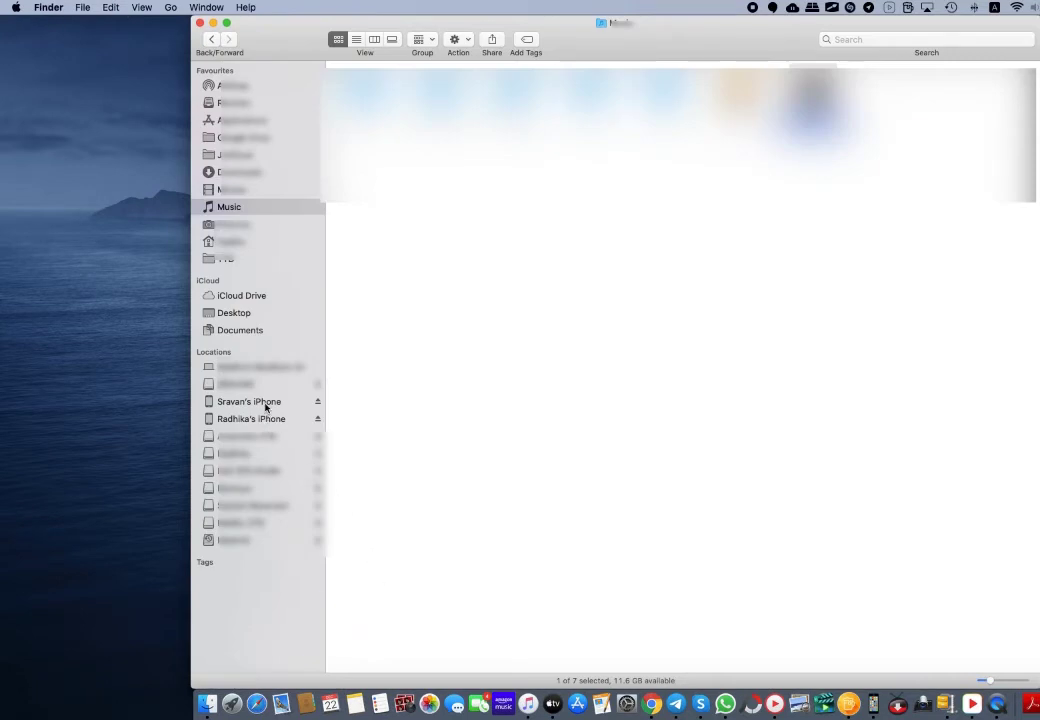
- Switch to Finder and open the Music sync settings of the connected iPhone 6
{"action": "left_click", "coordinate": [265, 405]}
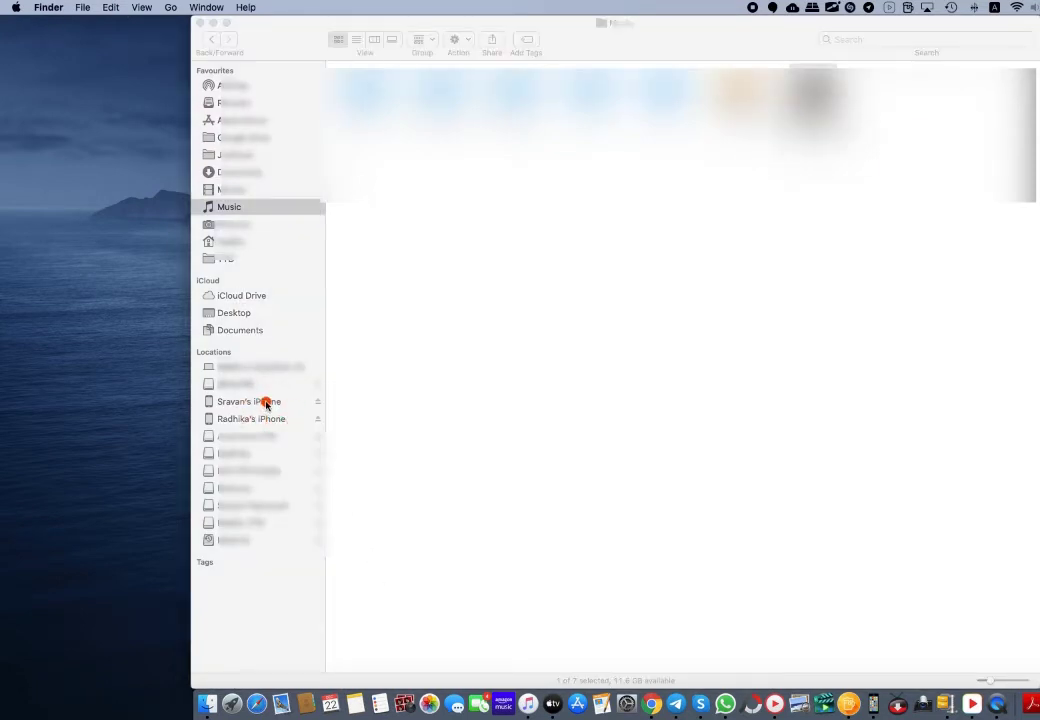
{"action": "left_click", "coordinate": [266, 405]}
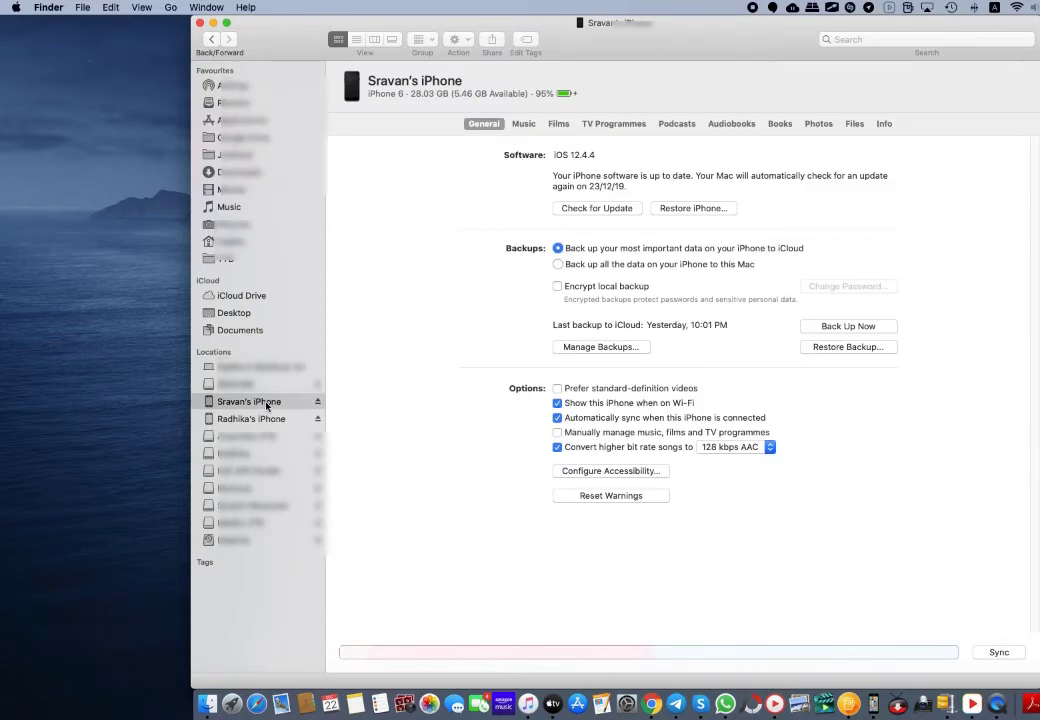
{"action": "left_click", "coordinate": [526, 125]}
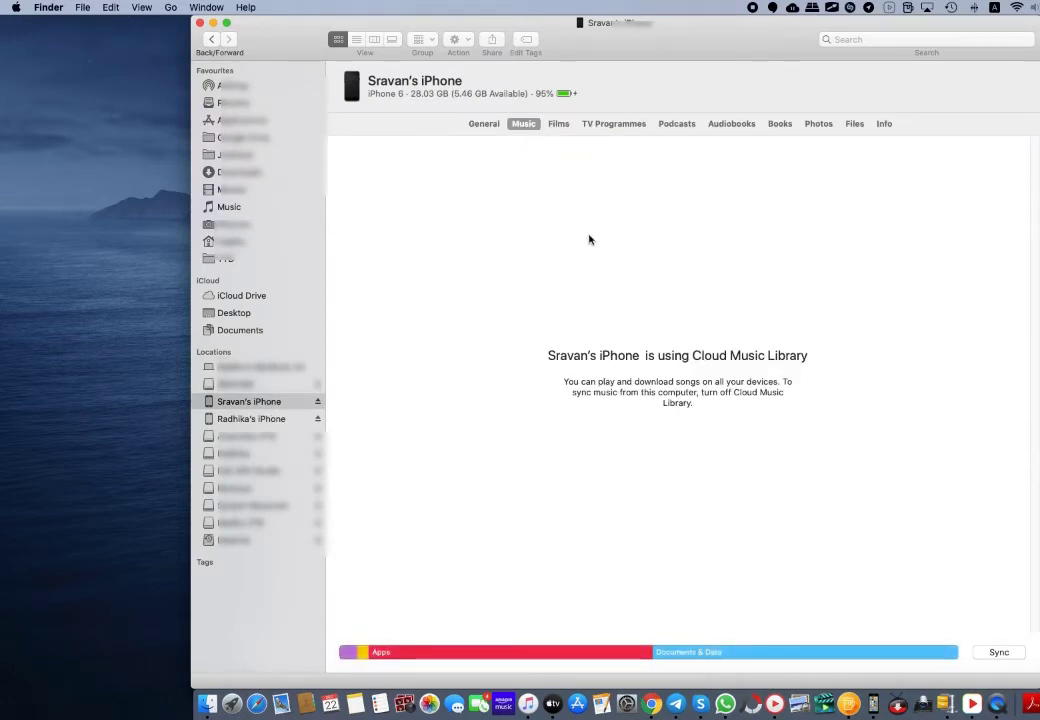
{"action": "left_click", "coordinate": [931, 407]}
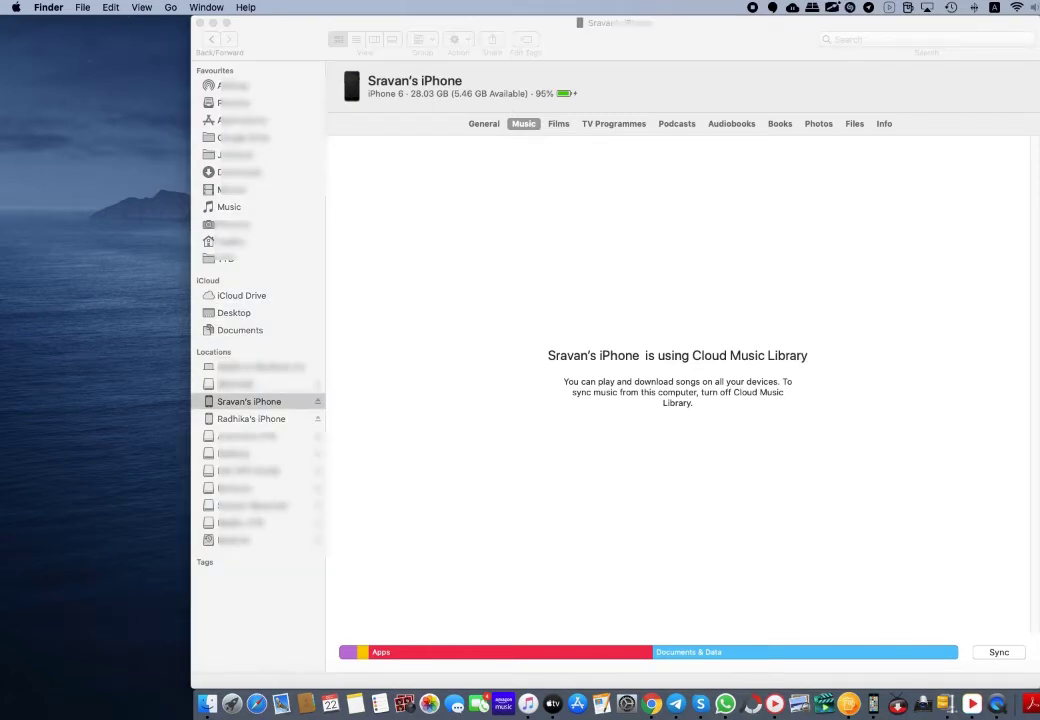
{"action": "left_click_drag", "start_coordinate": [508, 294], "coordinate": [810, 486]}
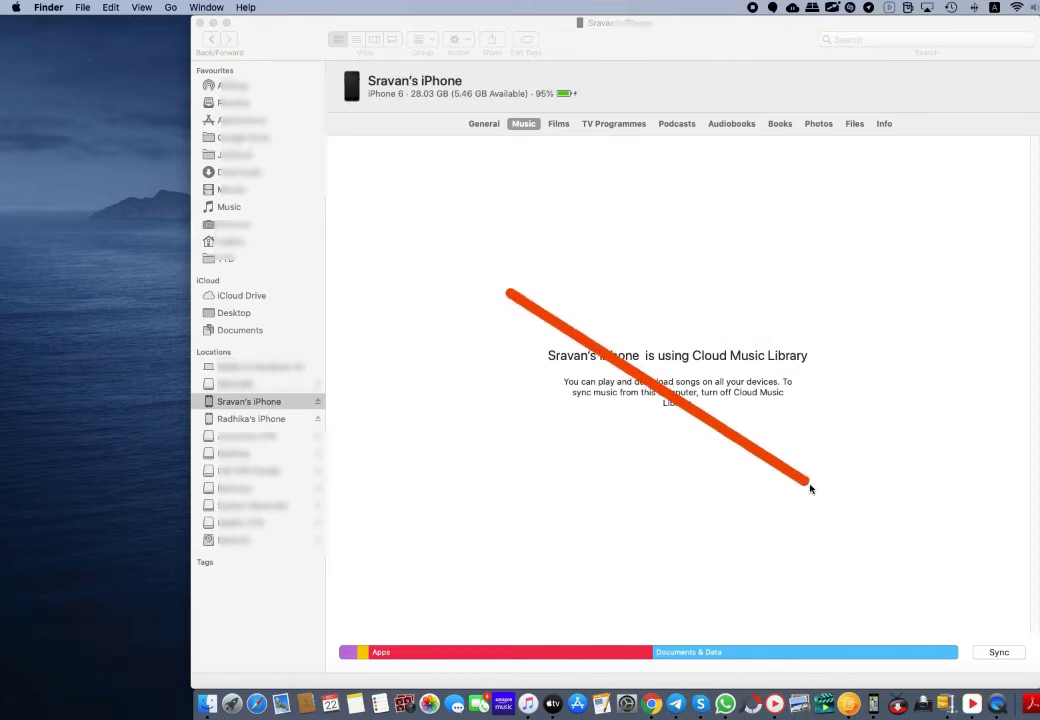
{"action": "mouse_move", "coordinate": [852, 294]}
{"action": "left_mouse_down"}
{"action": "mouse_move", "coordinate": [764, 332]}
{"action": "mouse_move", "coordinate": [532, 469]}
{"action": "left_mouse_up"}
{"action": "left_click", "coordinate": [766, 427]}
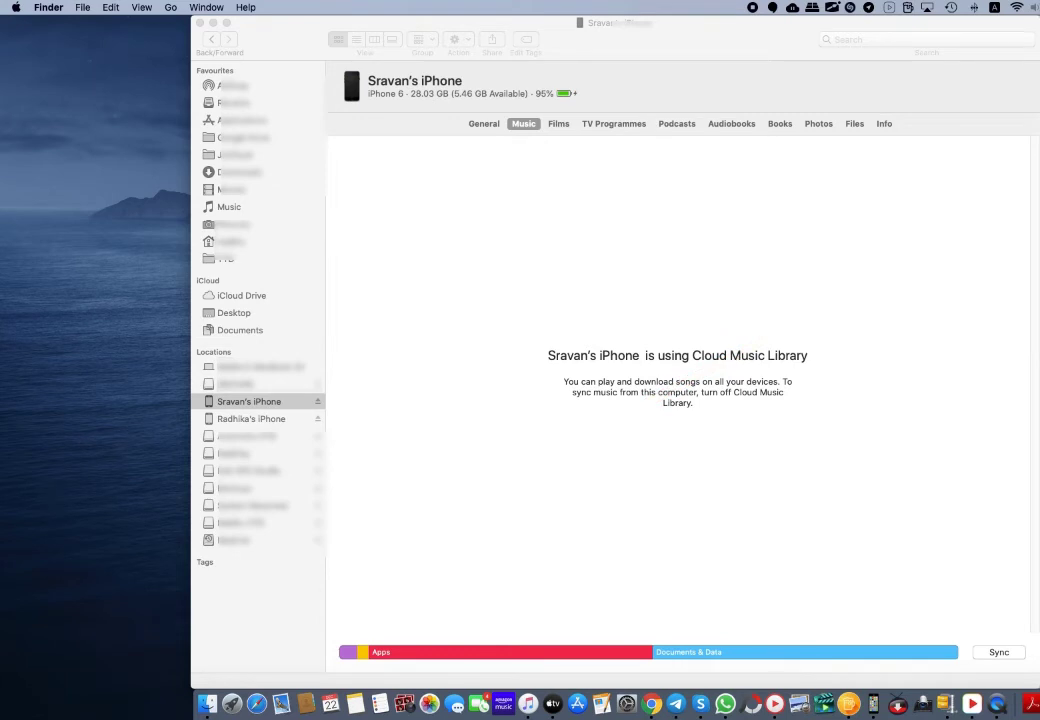
{"action": "mouse_move", "coordinate": [487, 325]}
{"action": "left_mouse_down"}
{"action": "mouse_move", "coordinate": [789, 450]}
{"action": "mouse_move", "coordinate": [915, 460]}
{"action": "mouse_move", "coordinate": [902, 445]}
{"action": "left_mouse_up"}
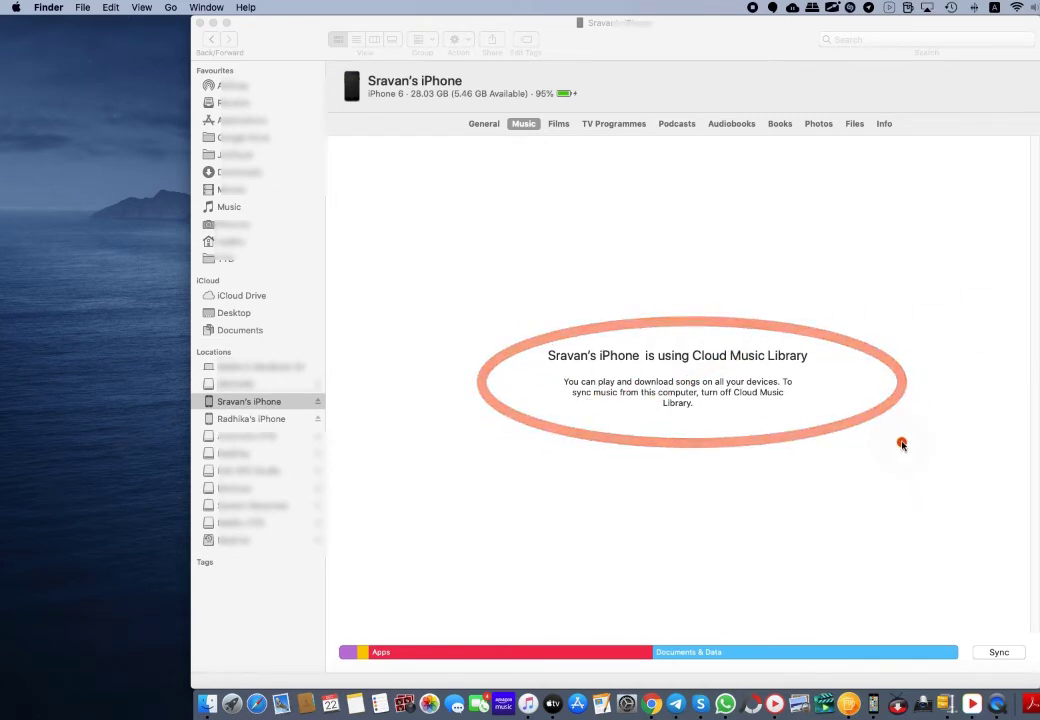
{"action": "left_click_drag", "start_coordinate": [518, 325], "coordinate": [859, 436]}
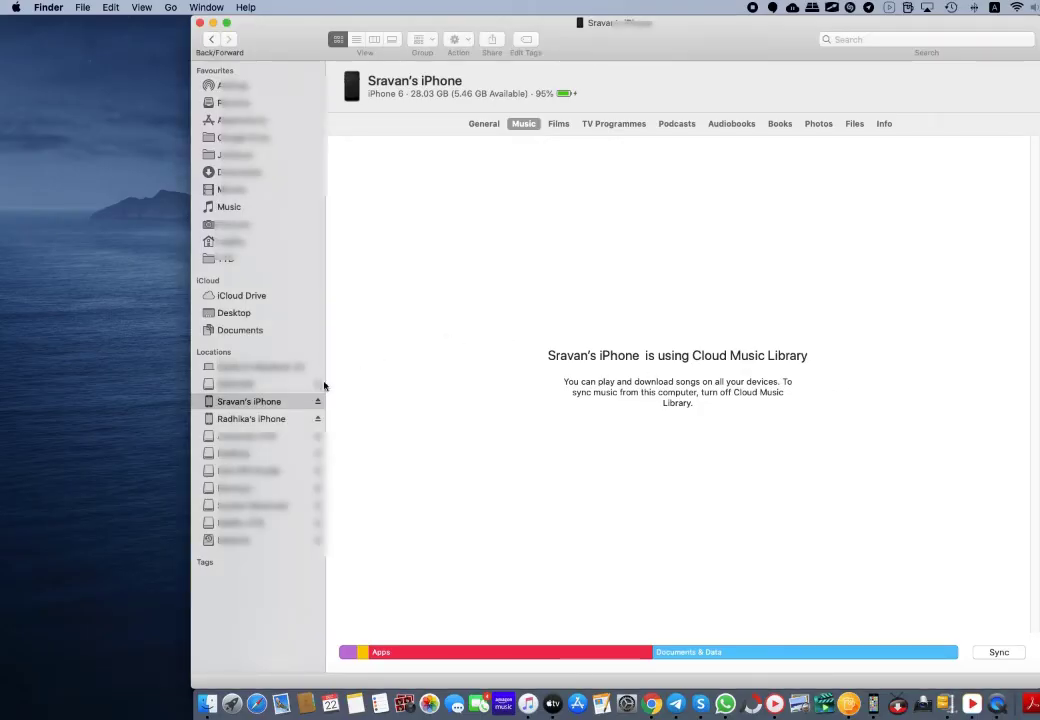
- Open the Music sync settings of the other connected iPhone, the iPhone SE
{"action": "left_click", "coordinate": [283, 419]}
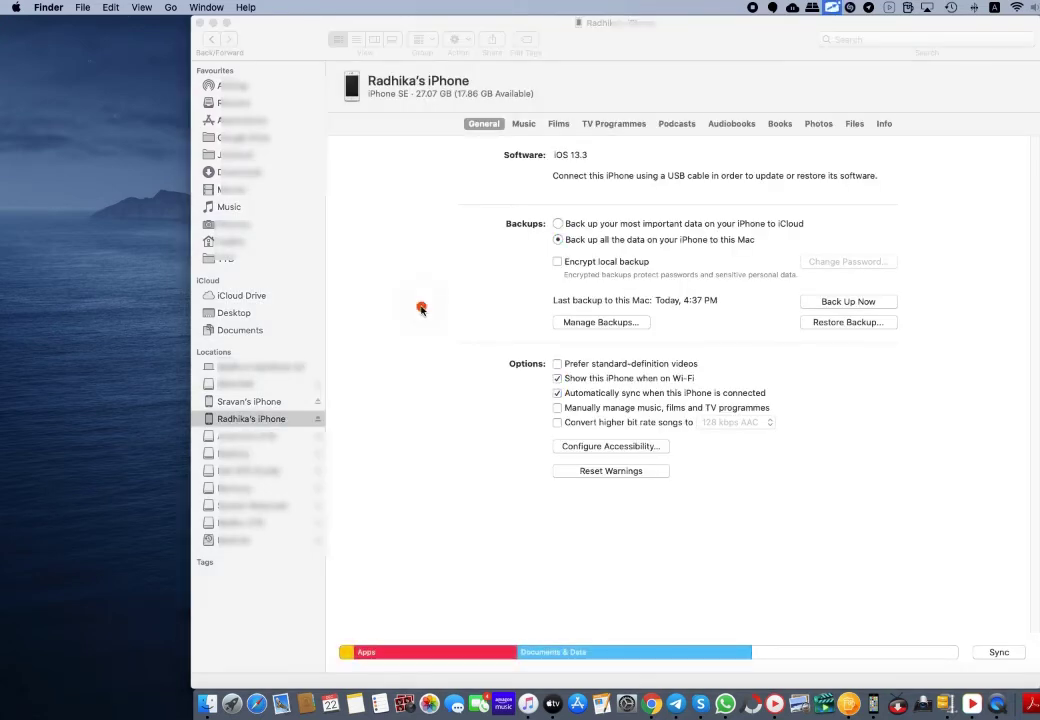
{"action": "left_click", "coordinate": [524, 124]}
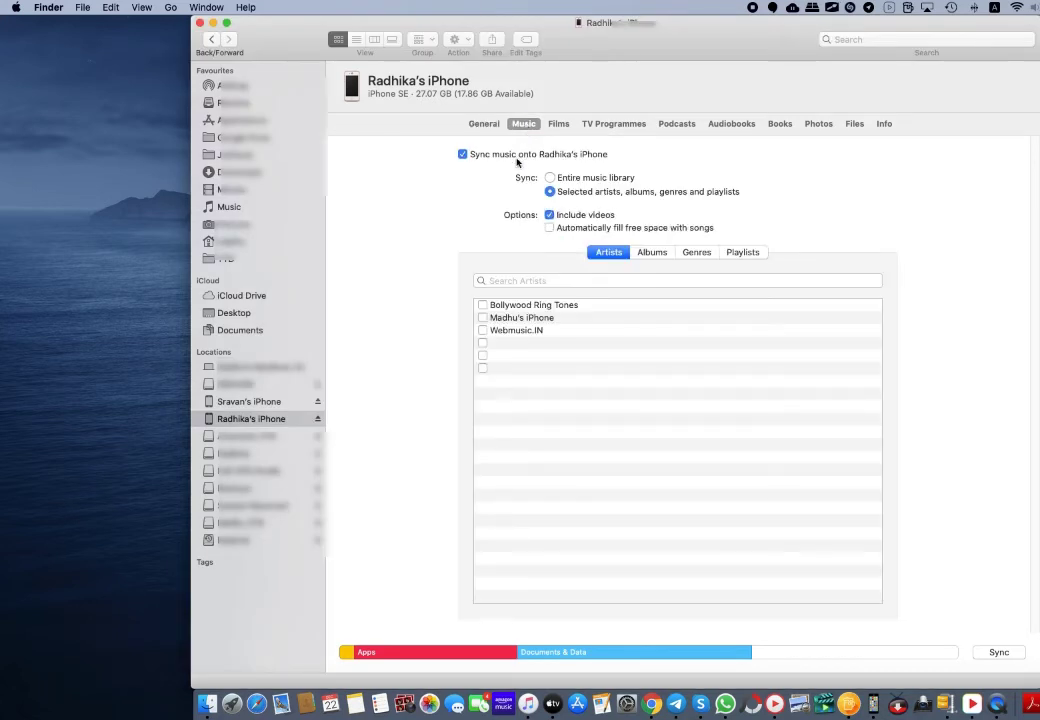
{"action": "key", "text": "ctrl+Tab"}
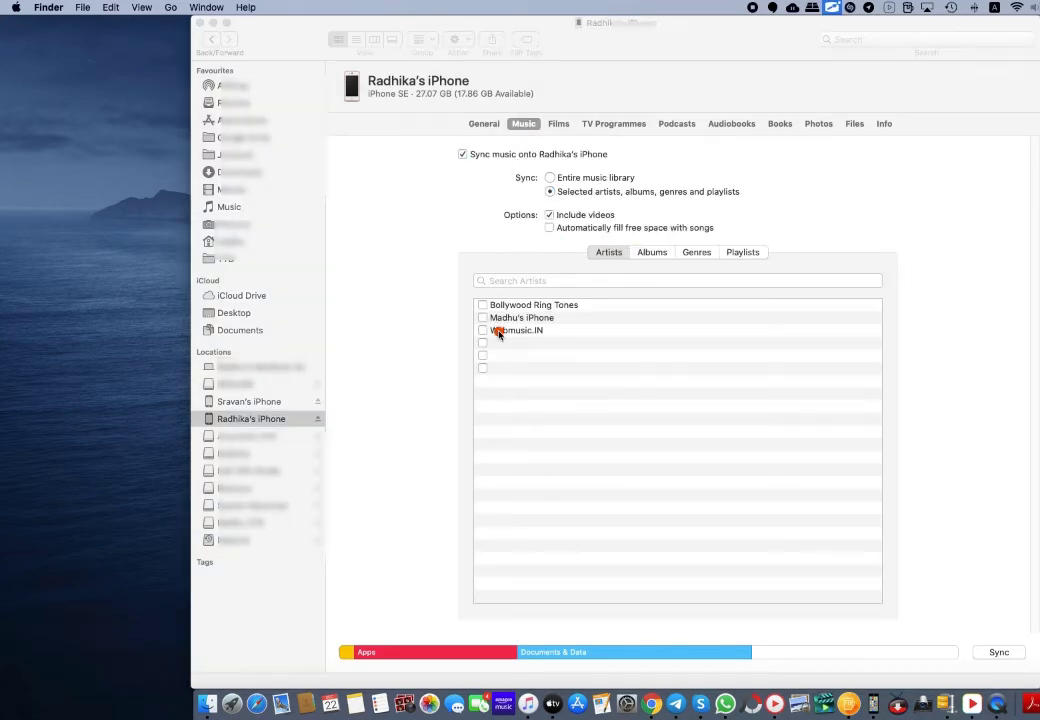
{"action": "left_click_drag", "start_coordinate": [477, 312], "coordinate": [576, 348]}
- Include the playlist "Webmusic.IN - Kaagaz Ke Phool - Webmusic.IN" in the iPhone SE's music sync and apply the change
{"action": "left_click", "coordinate": [730, 254]}
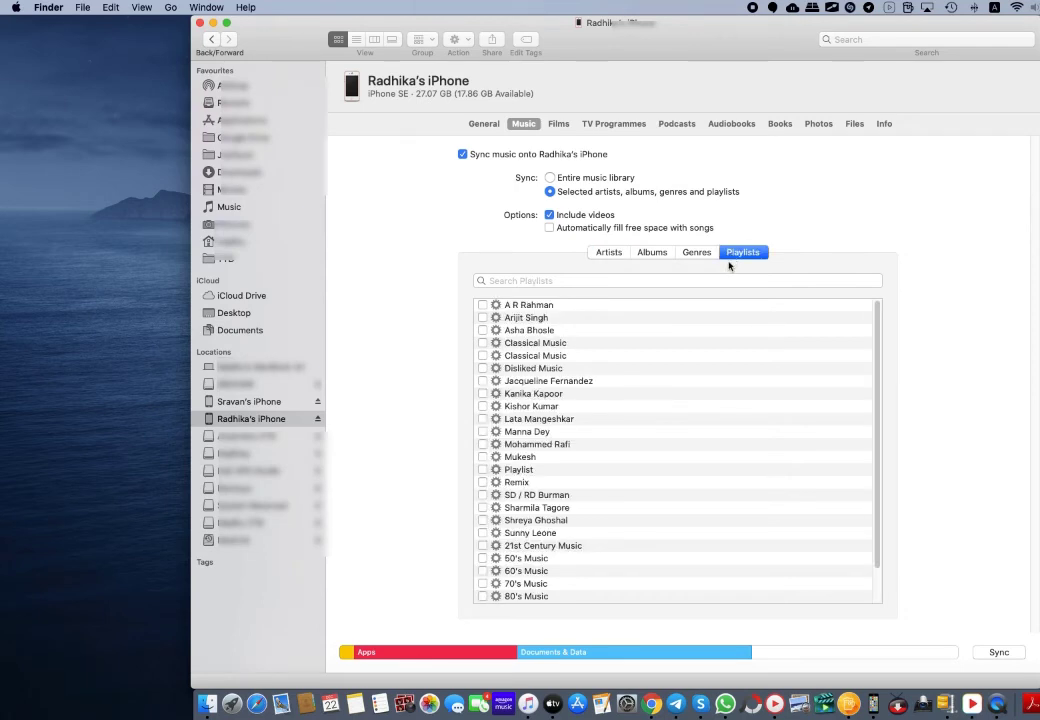
{"action": "scroll", "coordinate": [647, 419], "scroll_direction": "down", "scroll_amount": 2}
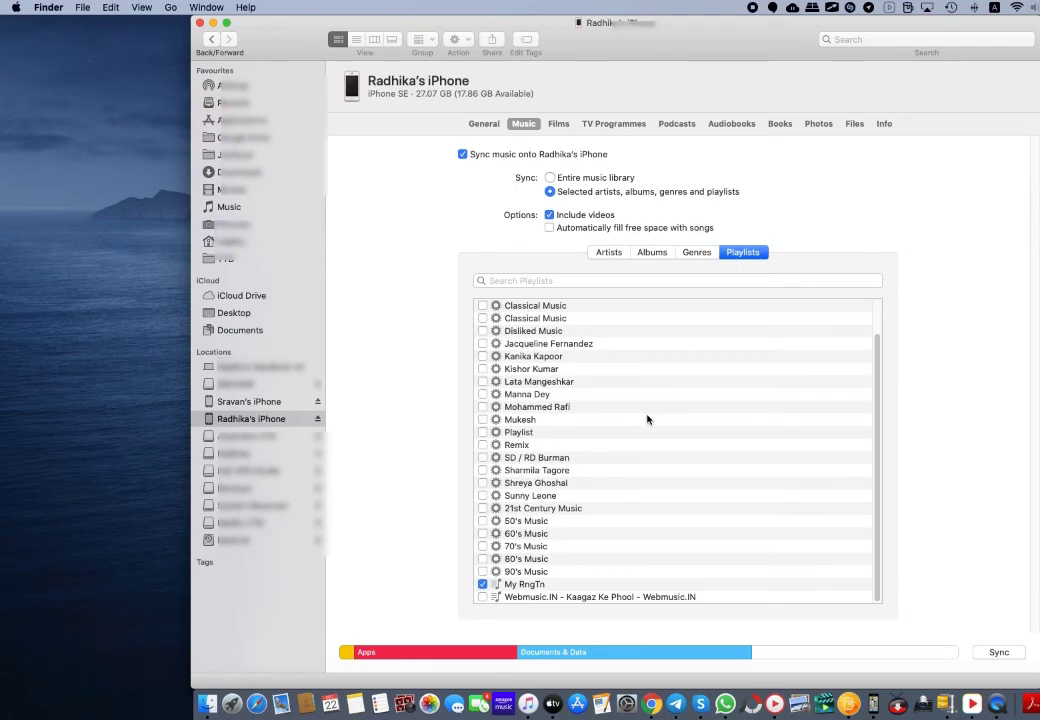
{"action": "left_click", "coordinate": [483, 598]}
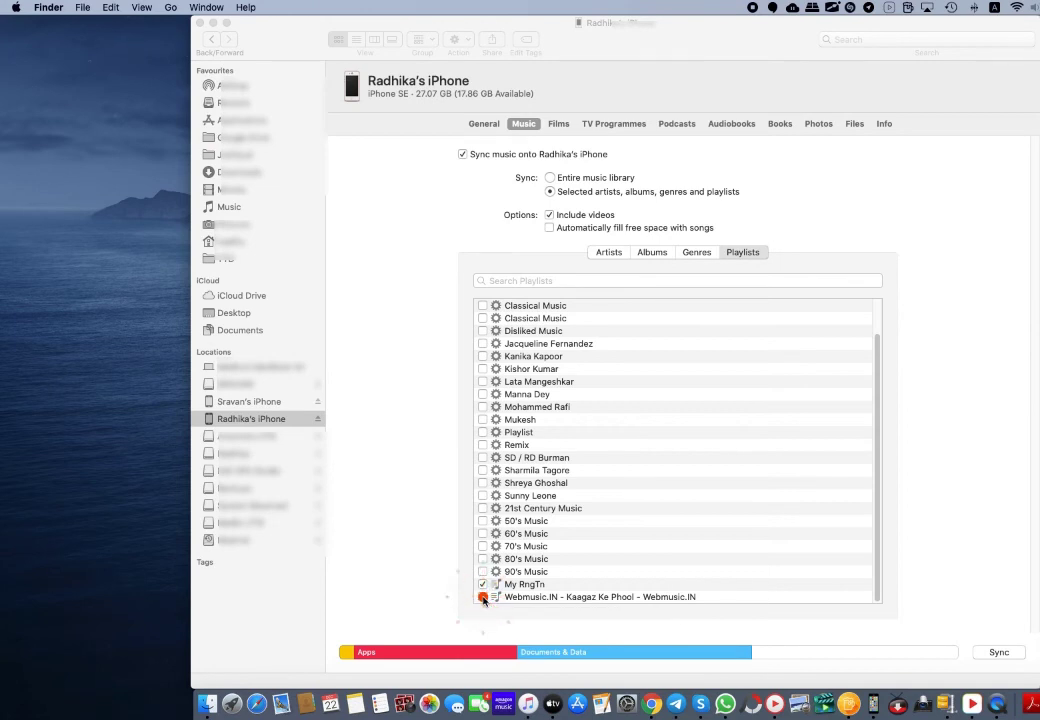
{"action": "left_click", "coordinate": [483, 598]}
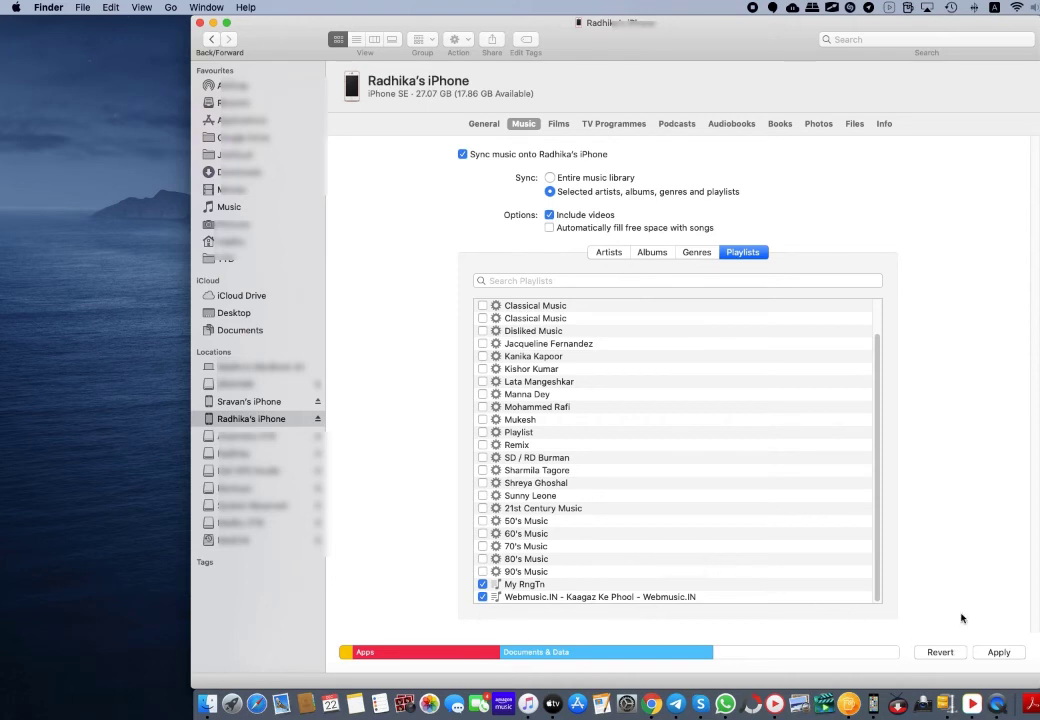
{"action": "left_click", "coordinate": [996, 654]}
{"action": "left_click", "coordinate": [995, 655]}
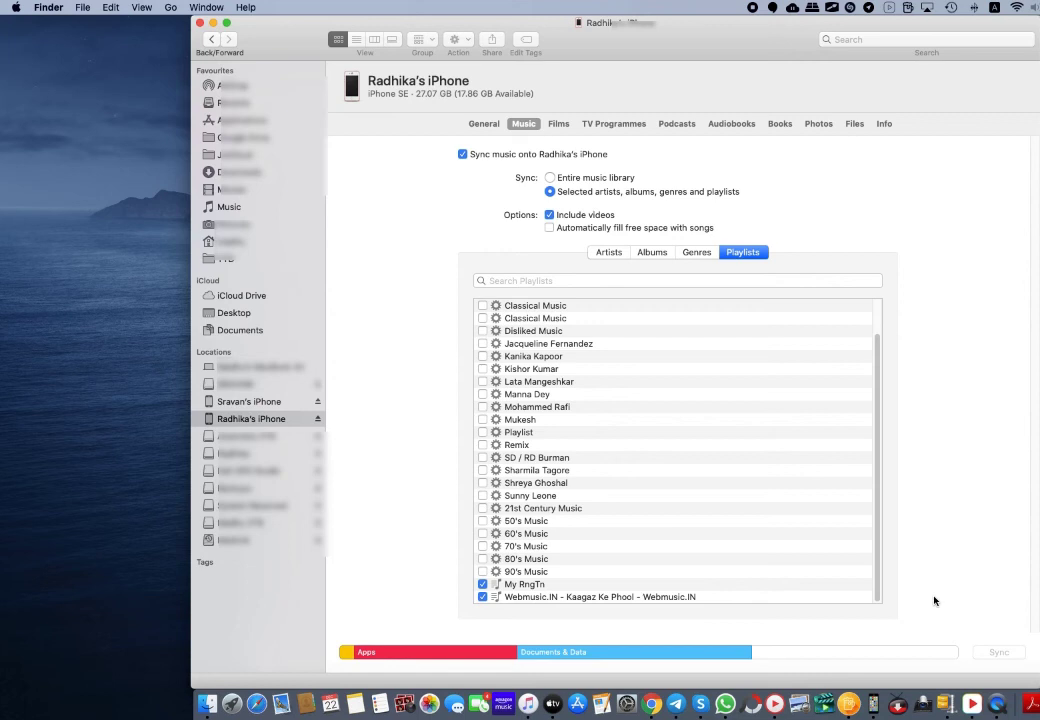
{"action": "left_click_drag", "start_coordinate": [499, 151], "coordinate": [820, 229]}
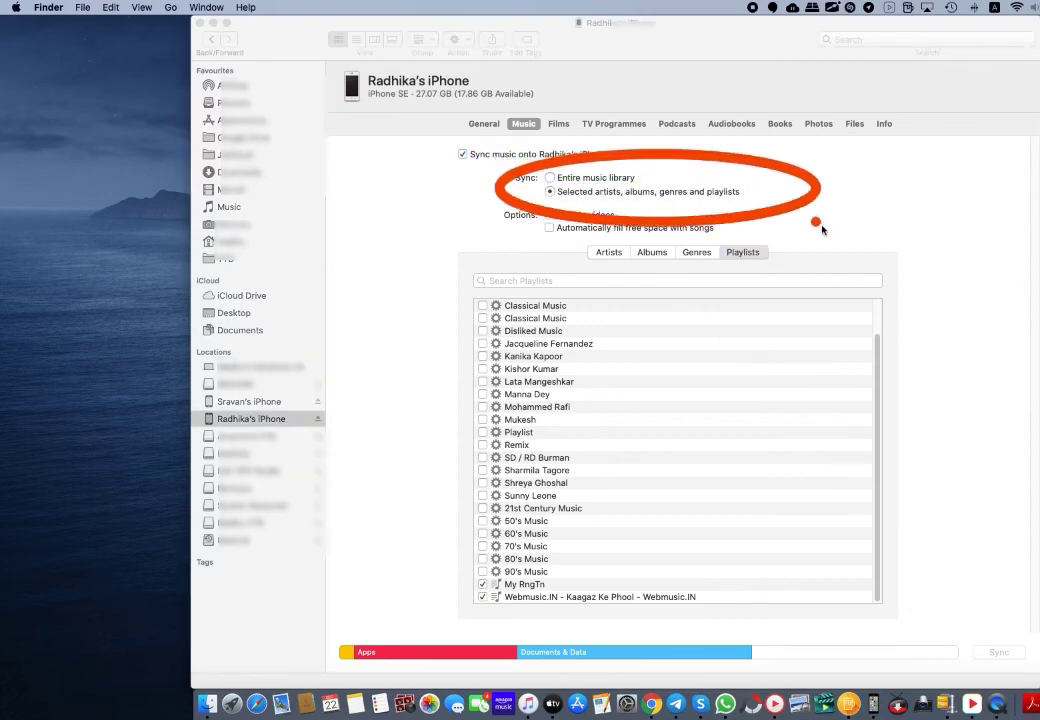
{"action": "left_click_drag", "start_coordinate": [492, 222], "coordinate": [782, 252]}
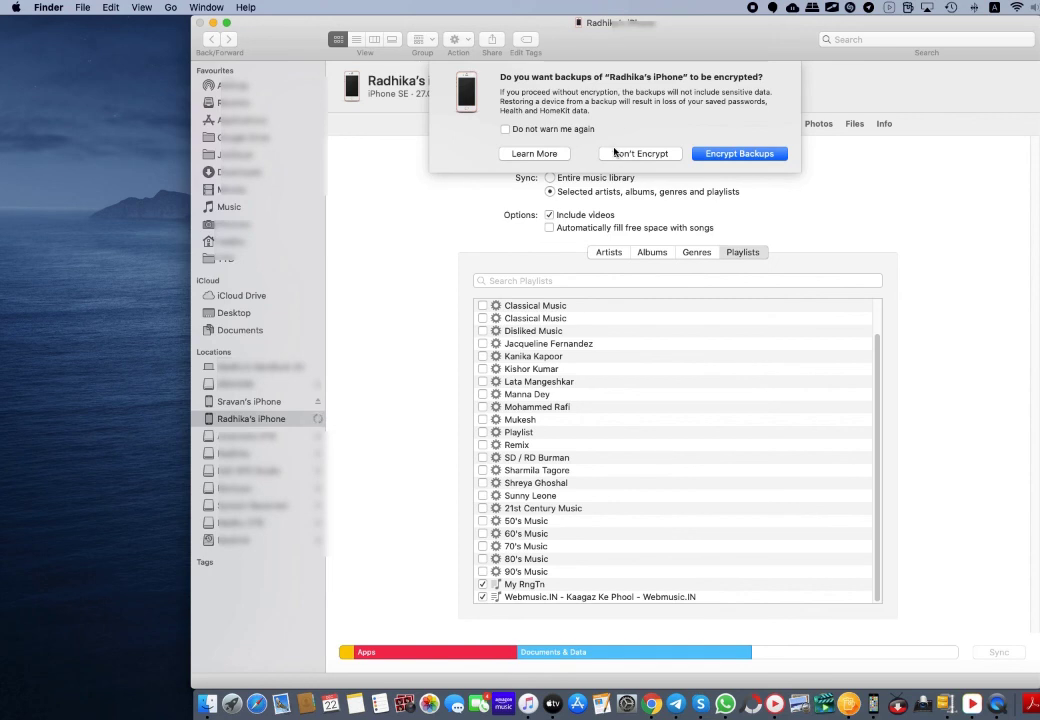
- Decline encryption of the iPhone SE's backups and continue the sync
{"action": "key", "text": "alt+Tab"}
{"action": "mouse_move", "coordinate": [596, 132]}
{"action": "left_mouse_down"}
{"action": "mouse_move", "coordinate": [636, 165]}
{"action": "mouse_move", "coordinate": [831, 173]}
{"action": "left_mouse_up"}
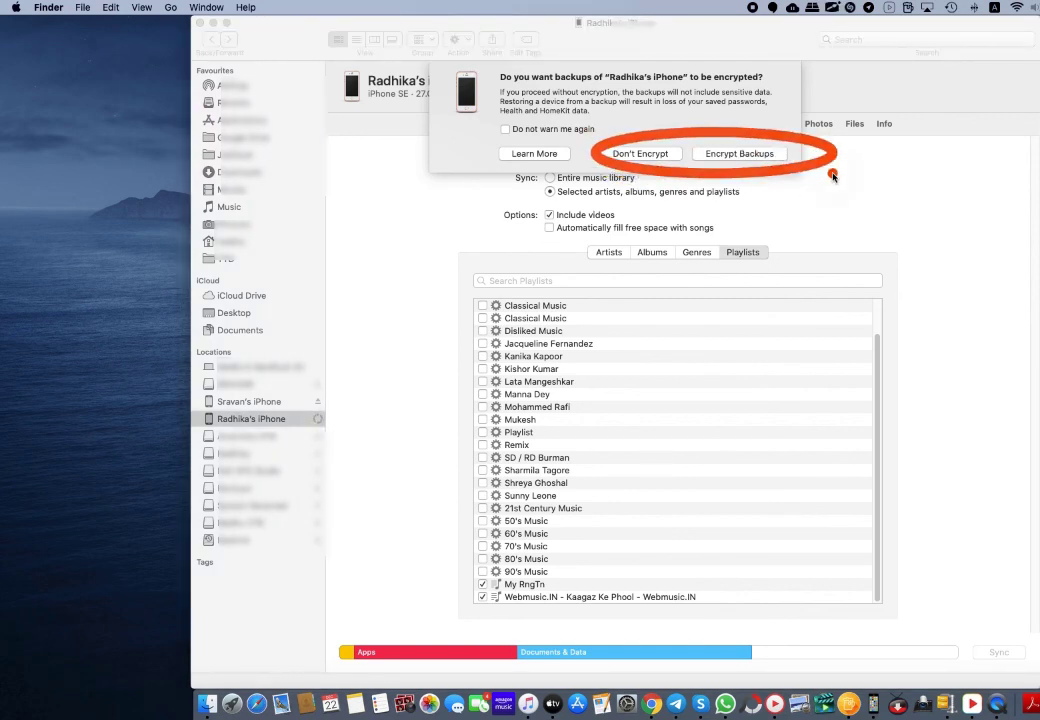
{"action": "left_click", "coordinate": [656, 158]}
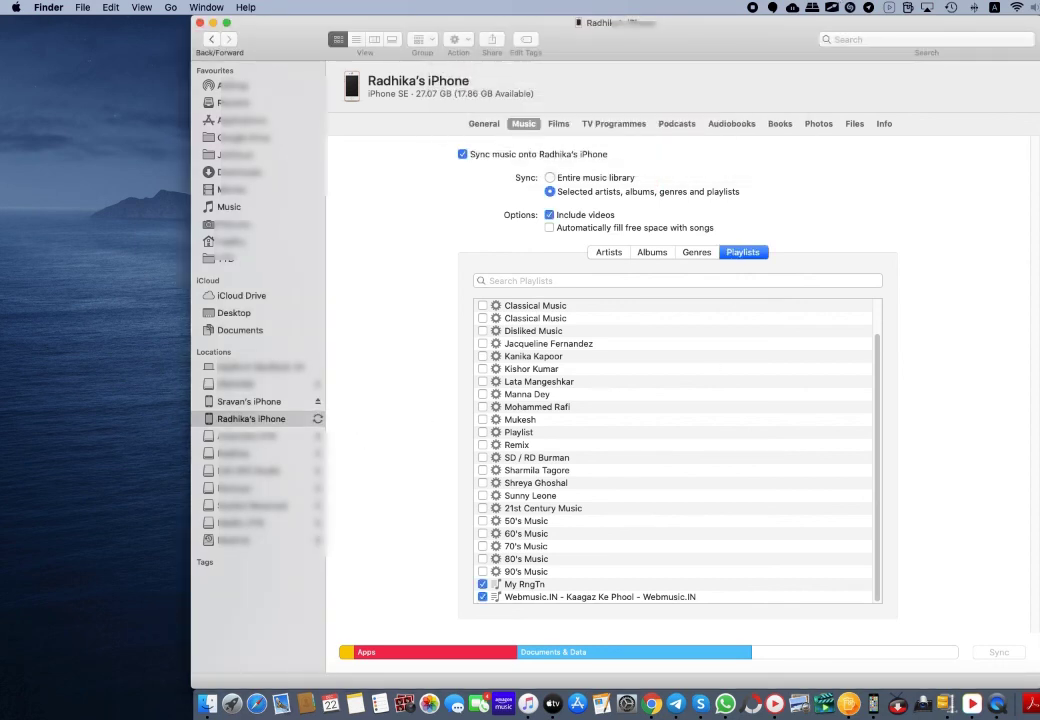
{"action": "left_click", "coordinate": [831, 7]}
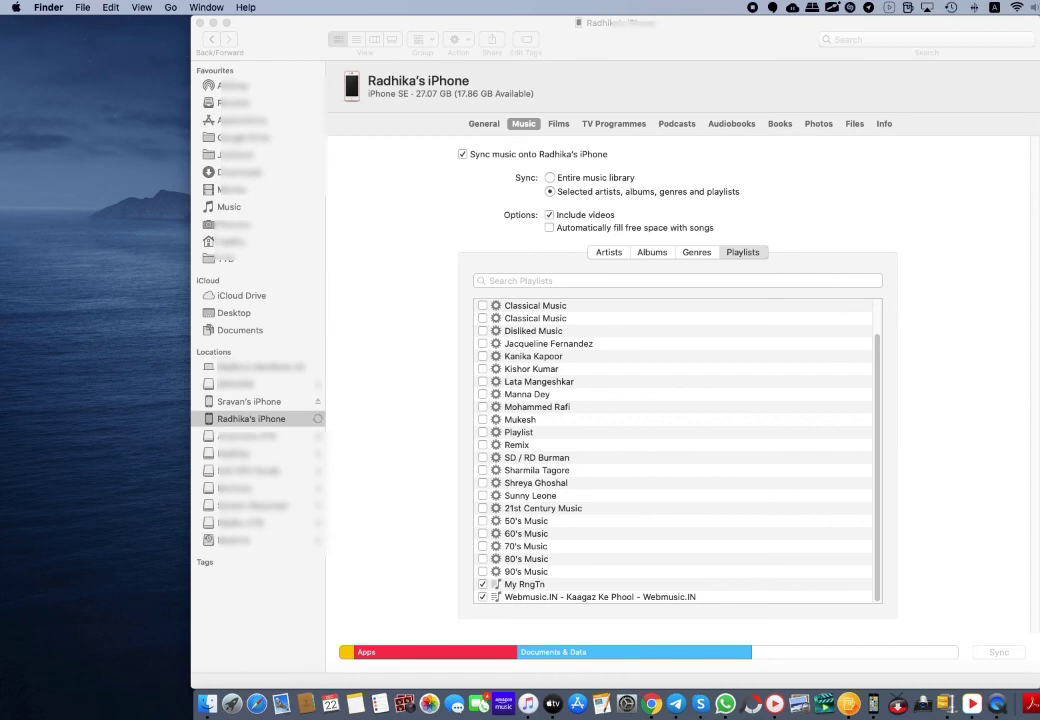